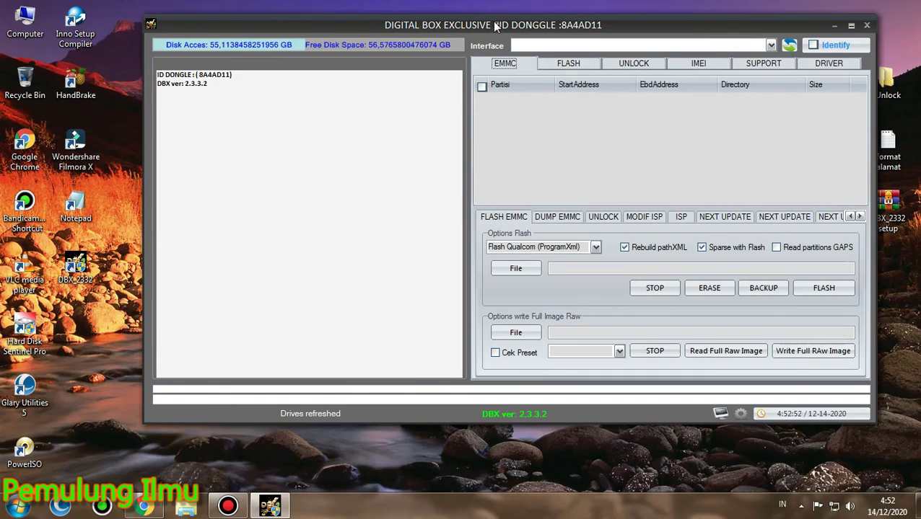
Move the DBX Tool window slightly to the right on the desktop
{"action": "left_click_drag", "start_coordinate": [495, 26], "coordinate": [535, 26]}
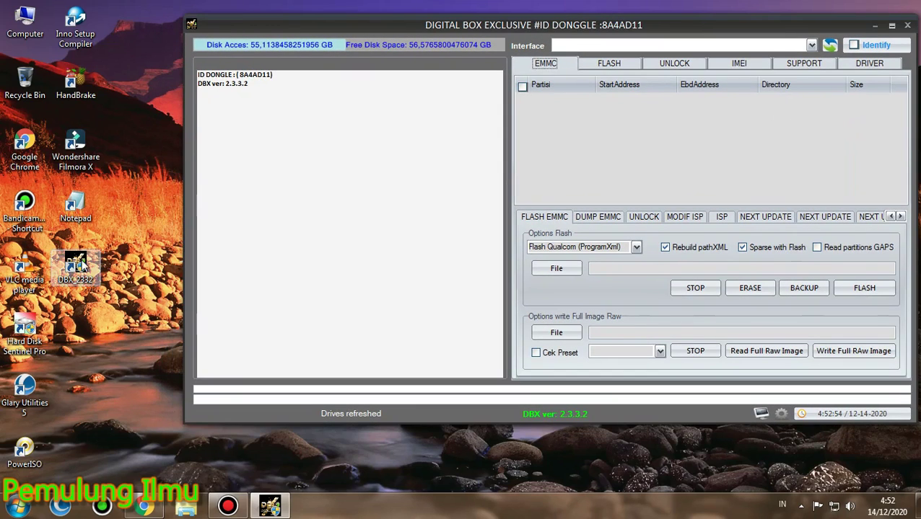
Start a narrow Notepad note beside DBX reading 'Hallo gaisss jumpa lagi dengan saya si pemulung ilmu..'
{"action": "double_click", "coordinate": [76, 207]}
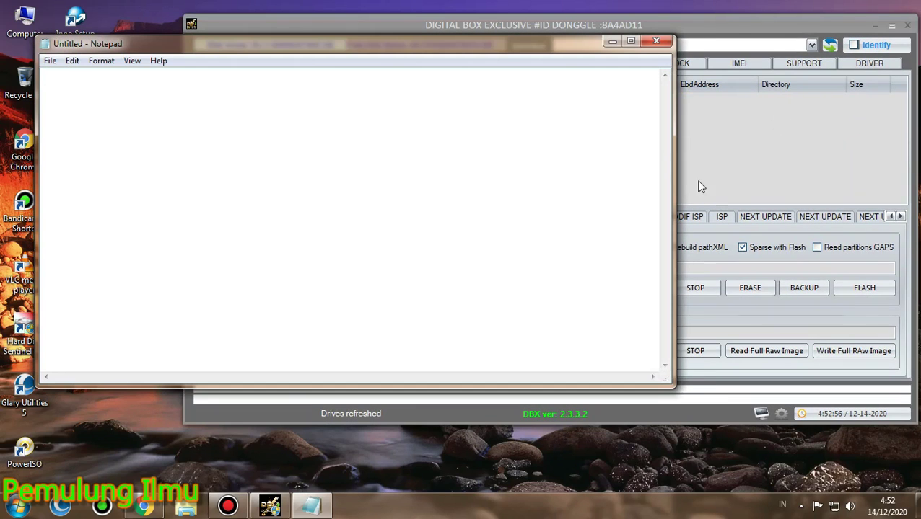
{"action": "left_click_drag", "start_coordinate": [676, 166], "coordinate": [393, 189]}
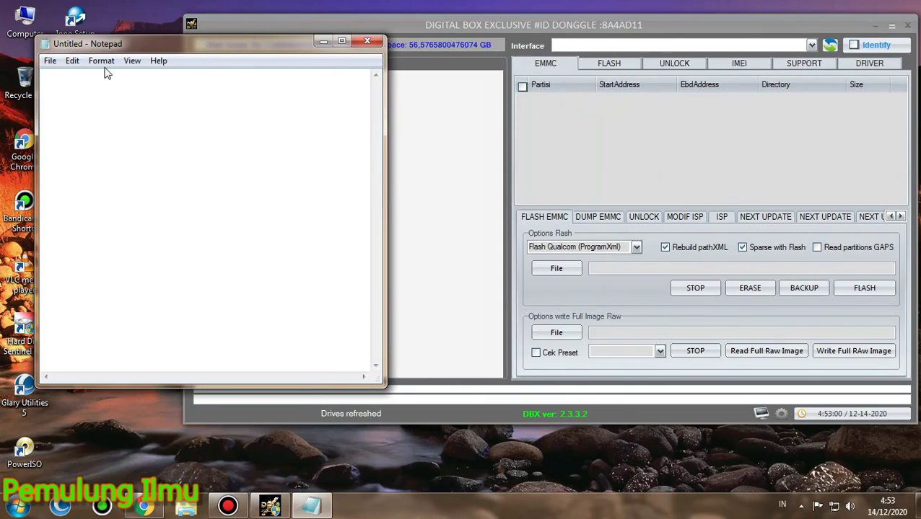
{"action": "type", "text": "Hallo gaisss jumpa la"}
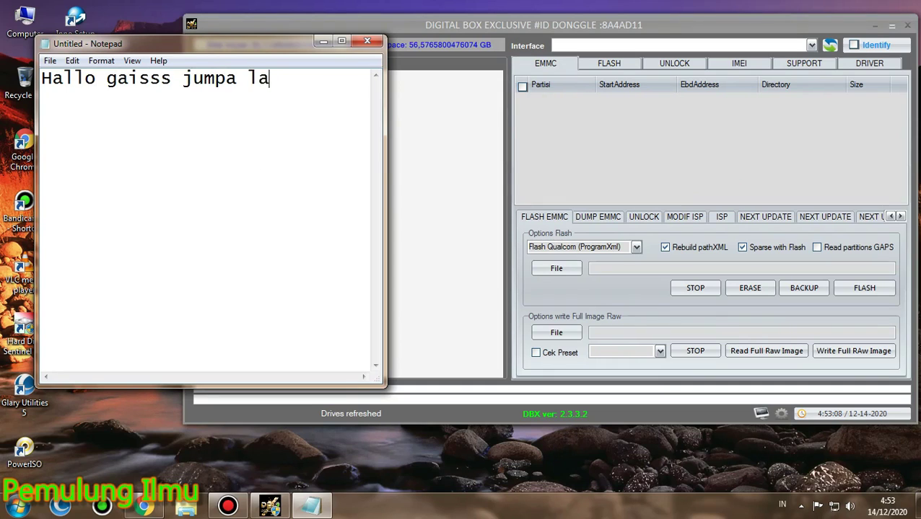
{"action": "type", "text": "gi dengan saya si pemulung"}
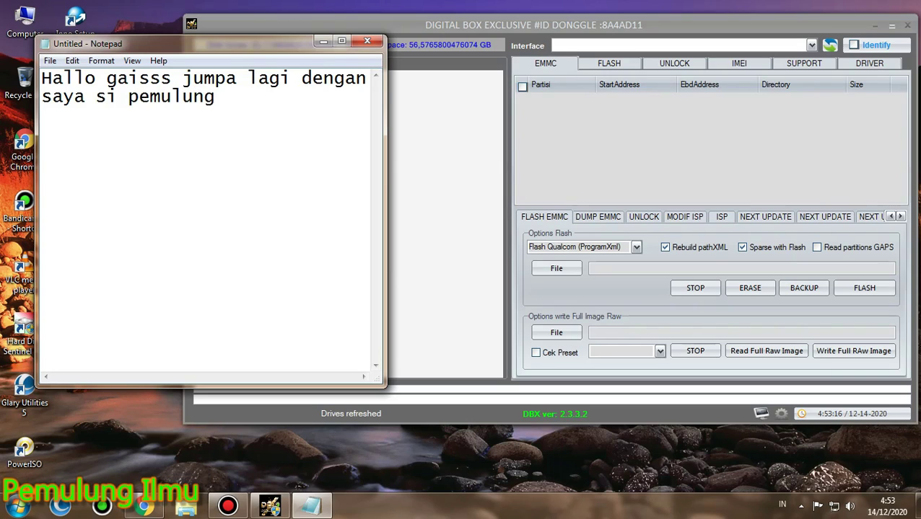
{"action": "type", "text": " ilmu.."}
{"action": "key", "text": "Return"}
Add the line 'divideo kali ini saya akan me review sebuah tool dalam negri gaiss'
{"action": "type", "text": "kali"}
{"action": "key", "text": "BackSpace"}
{"action": "key", "text": "BackSpace"}
{"action": "key", "text": "BackSpace"}
{"action": "key", "text": "BackSpace"}
{"action": "key", "text": "BackSpace"}
{"action": "type", "text": "d"}
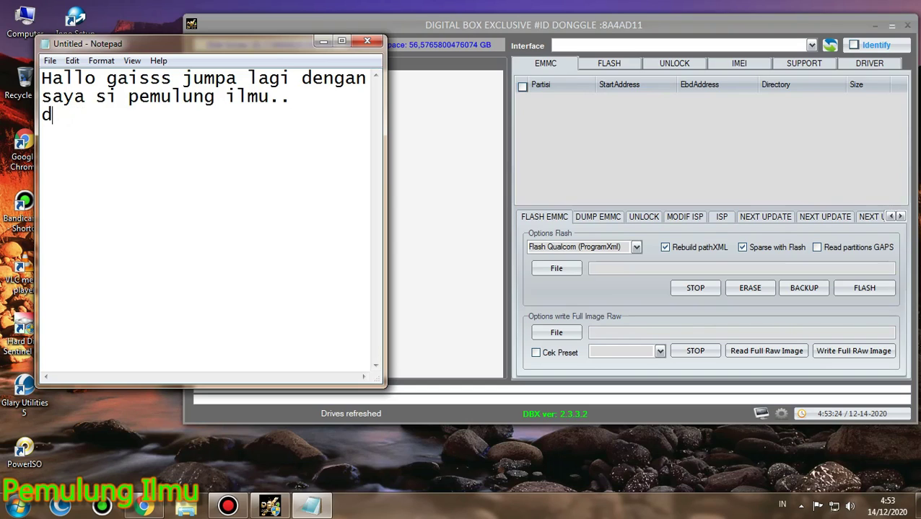
{"action": "type", "text": "ivideo k"}
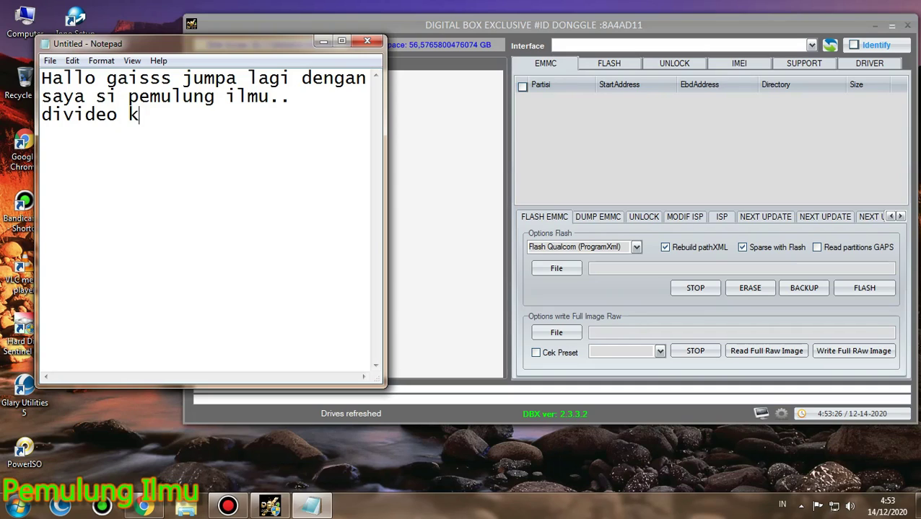
{"action": "type", "text": "ali ini saya akan me "}
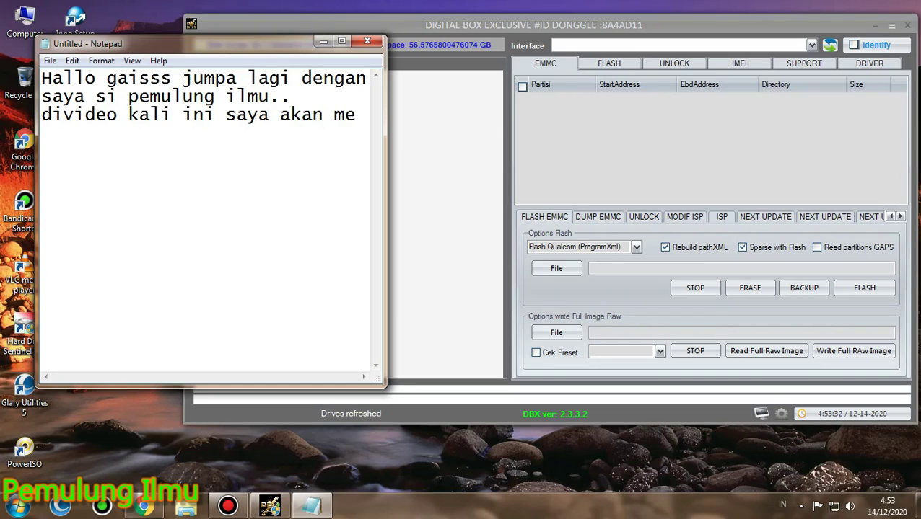
{"action": "type", "text": "review"}
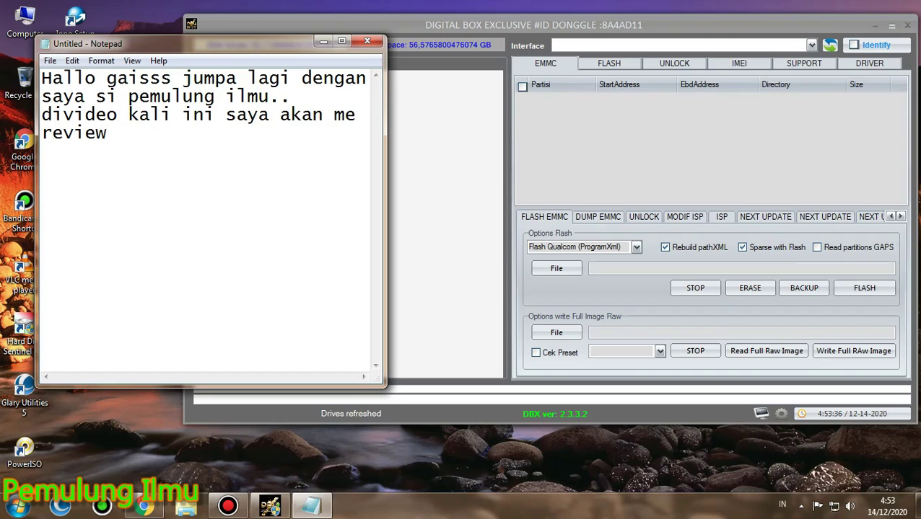
{"action": "type", "text": " sebuah tool dalam negri"}
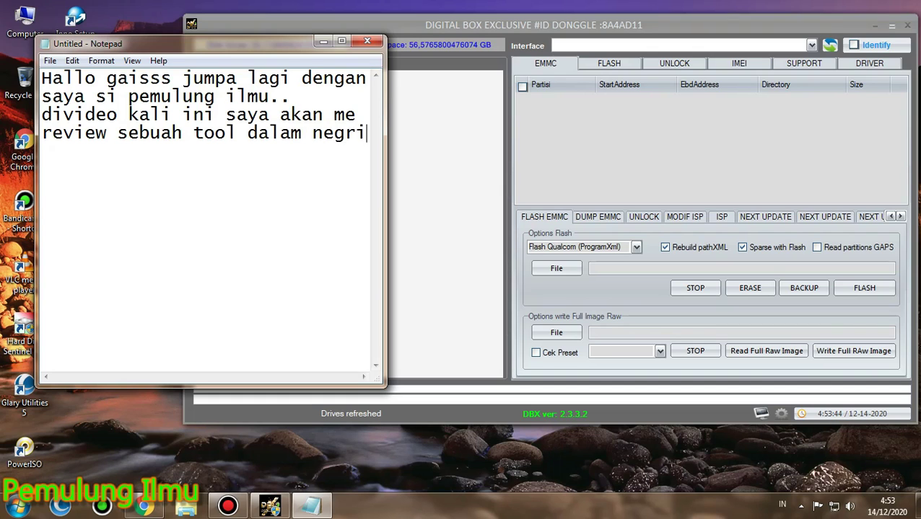
{"action": "type", "text": " gaiss"}
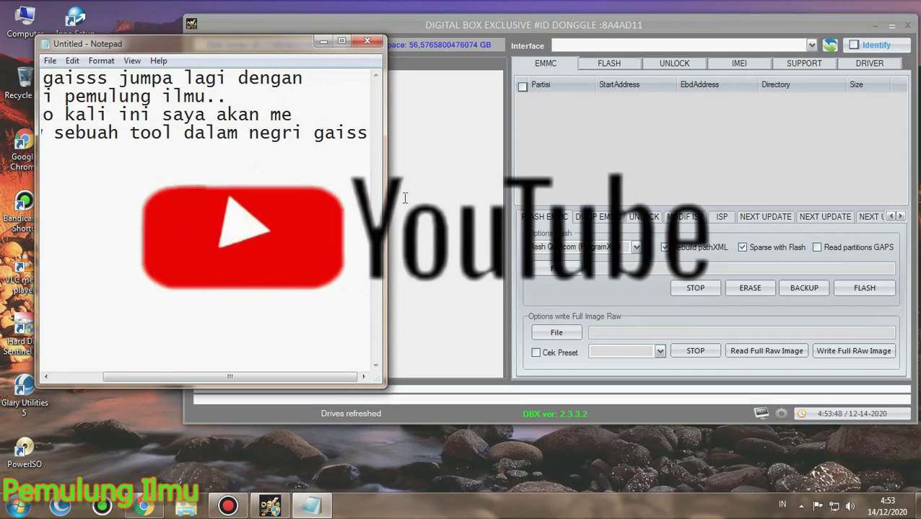
Widen the note and add the line 'Ya DBX TOOL DONGLE...', correcting the typo
{"action": "left_click_drag", "start_coordinate": [385, 172], "coordinate": [526, 174]}
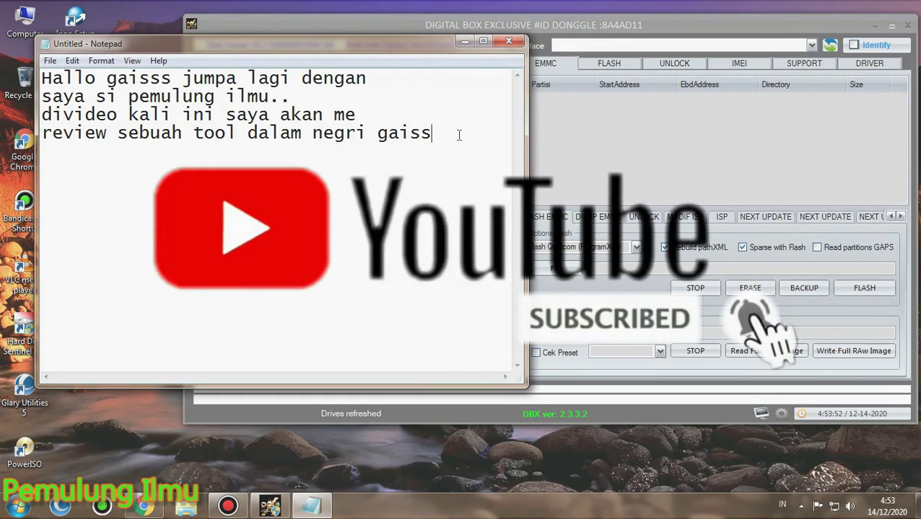
{"action": "type", "text": ".."}
{"action": "key", "text": "Return"}
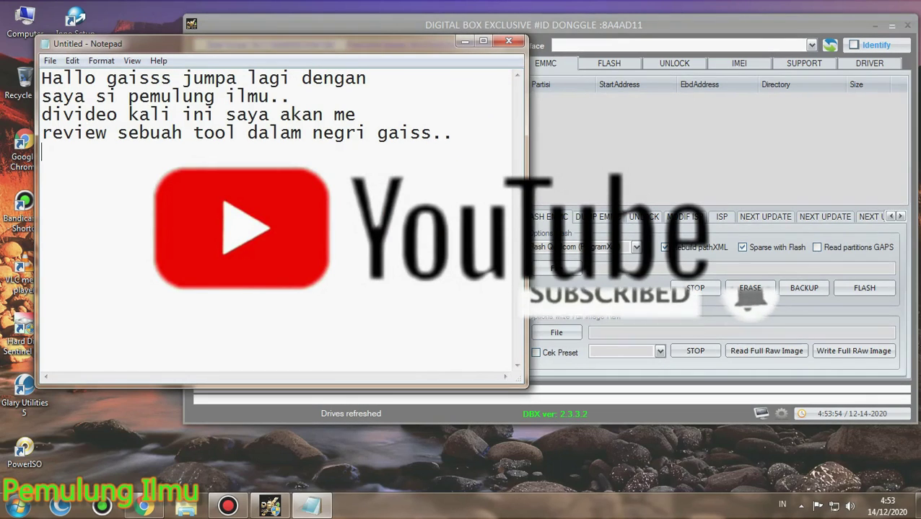
{"action": "type", "text": "Ya"}
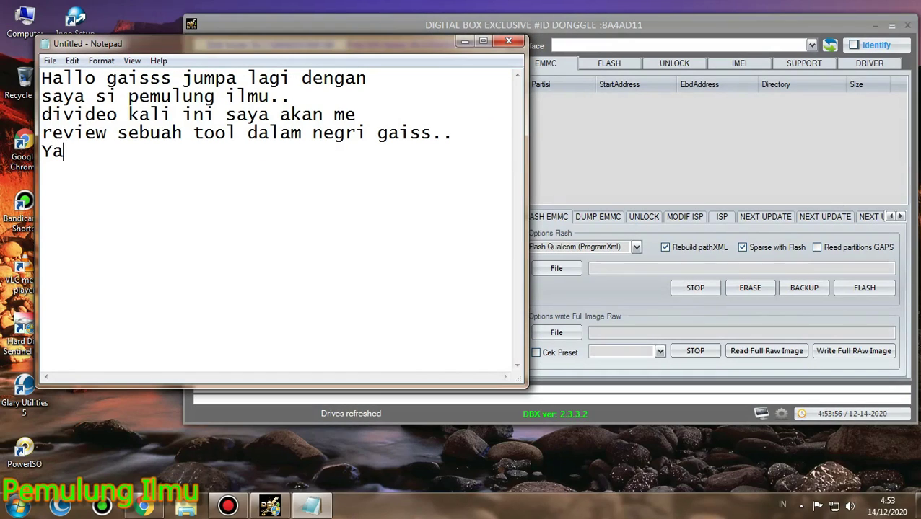
{"action": "type", "text": " DBX TOO"}
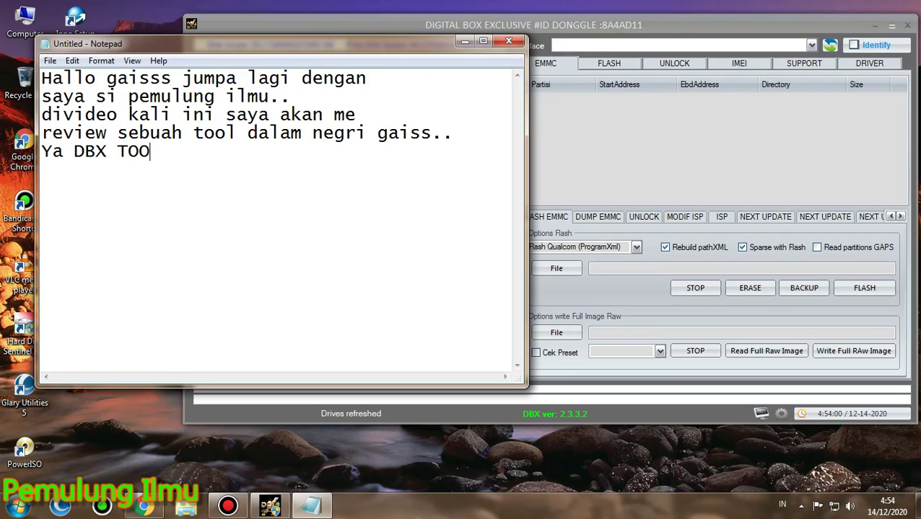
{"action": "type", "text": "L DONGLR"}
{"action": "key", "text": "BackSpace"}
{"action": "type", "text": "E"}
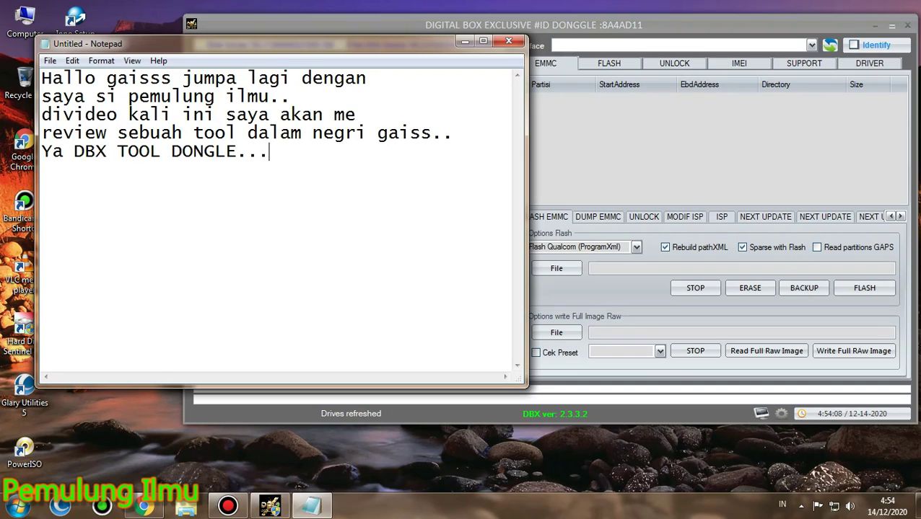
{"action": "type", "text": "..."}
Add lines announcing version 2332 and ending 'yuk kita cek sama sama gaiss.'
{"action": "key", "text": "Return"}
{"action": "type", "text": "kali ini DBX tool u"}
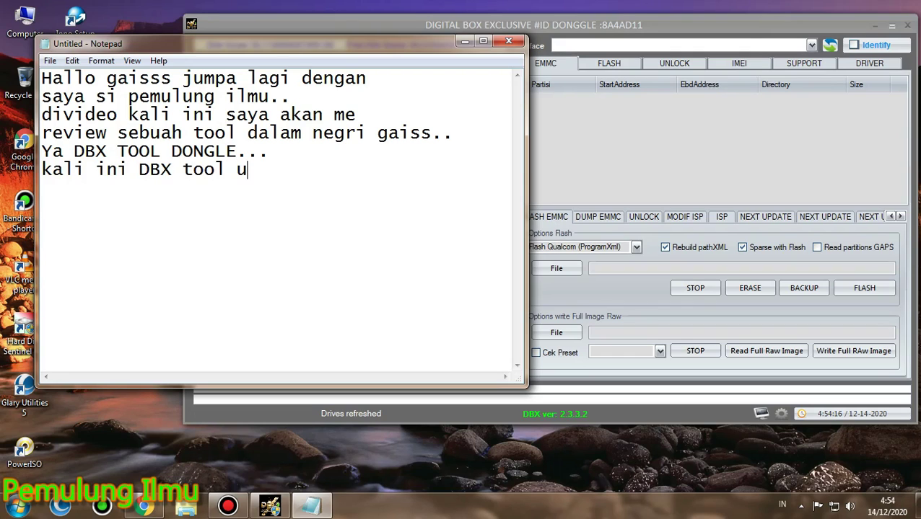
{"action": "type", "text": "pdate versi"}
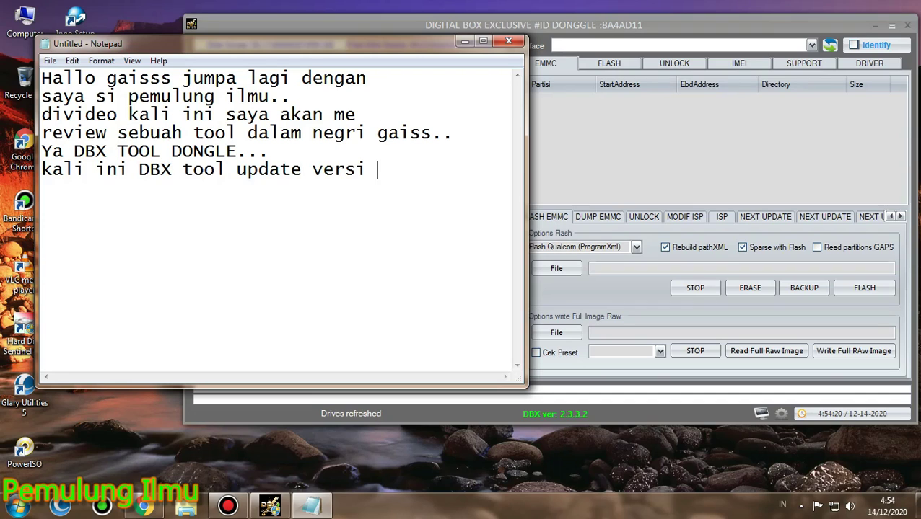
{"action": "type", "text": " 2332.."}
{"action": "key", "text": "Return"}
{"action": "type", "text": "sepert"}
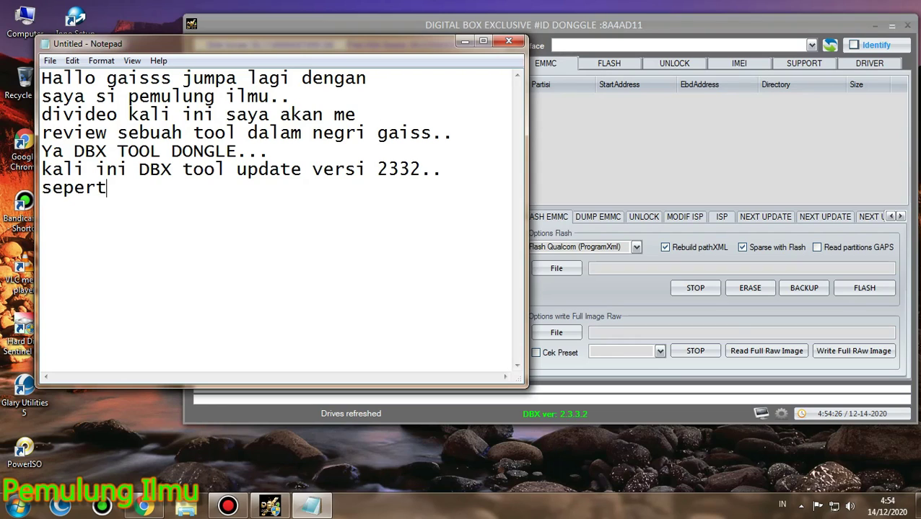
{"action": "type", "text": "i apa pena"}
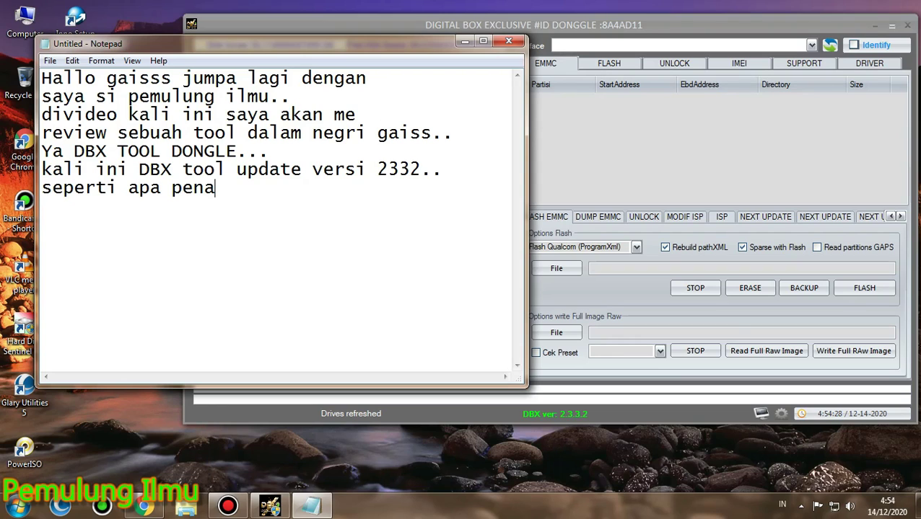
{"action": "type", "text": "mpakan nya "}
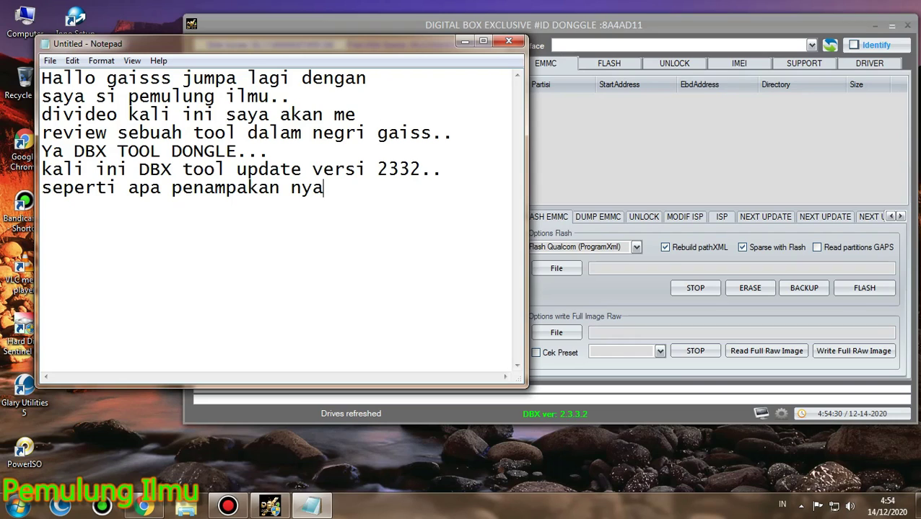
{"action": "type", "text": "yuk ki"}
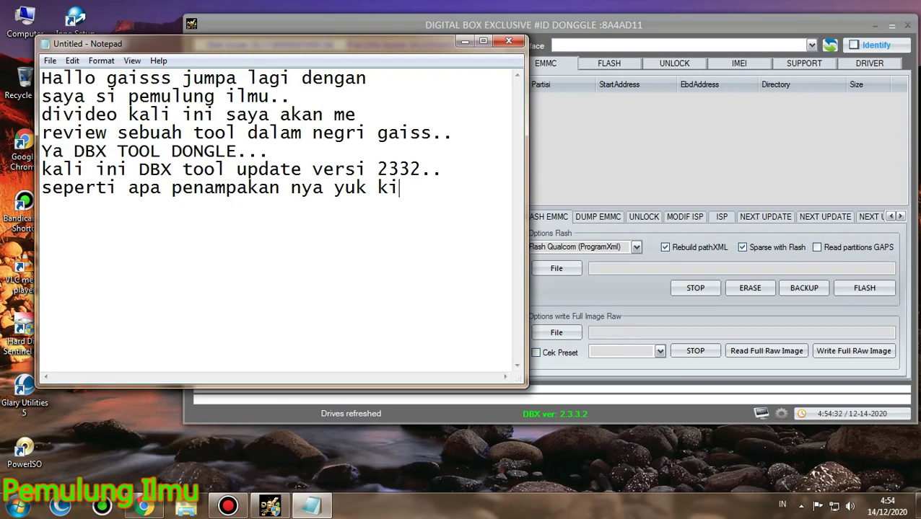
{"action": "type", "text": "ta cek"}
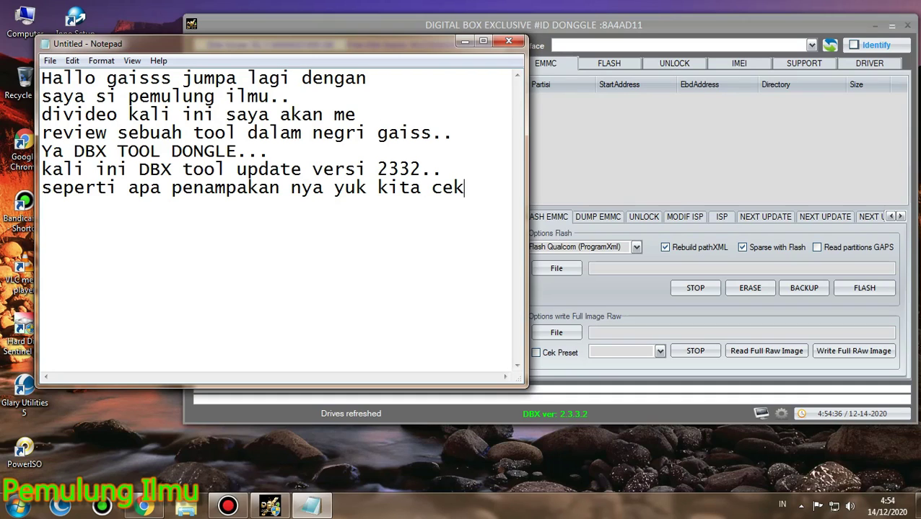
{"action": "type", "text": " sama"}
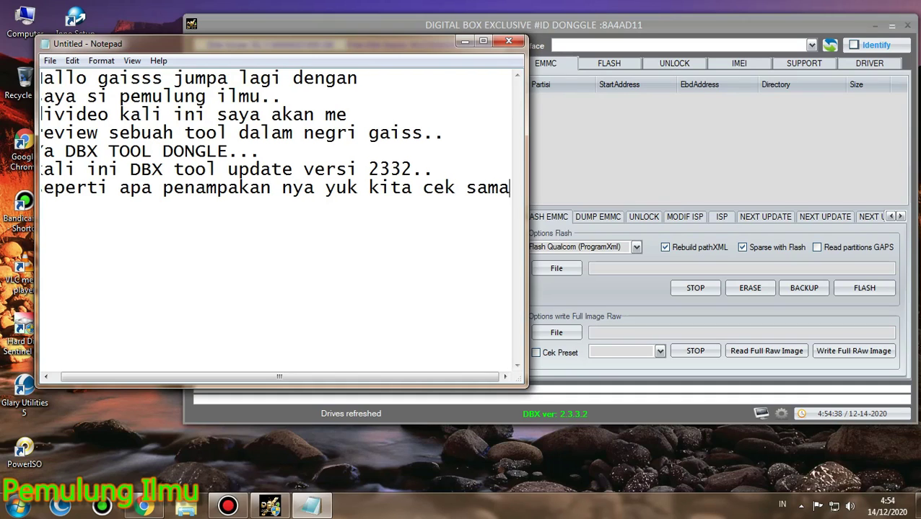
{"action": "key", "text": "Return"}
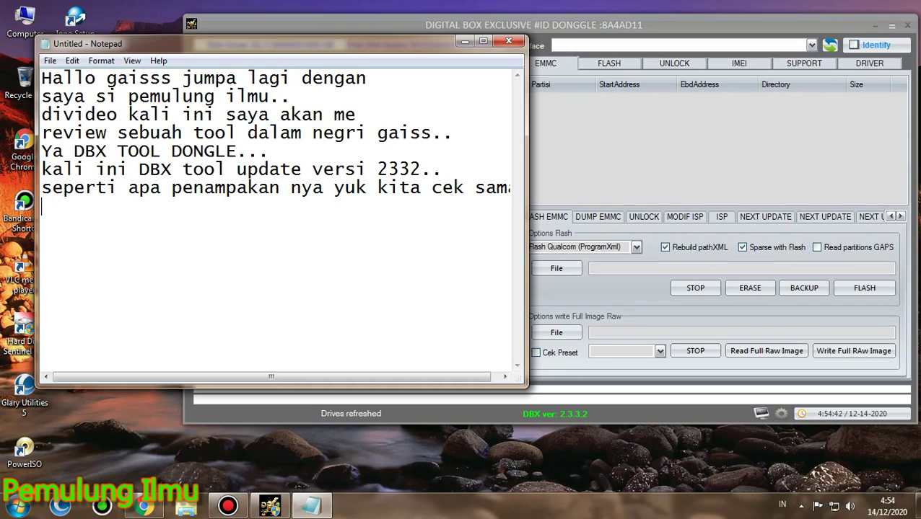
{"action": "type", "text": "sama gaiss.."}
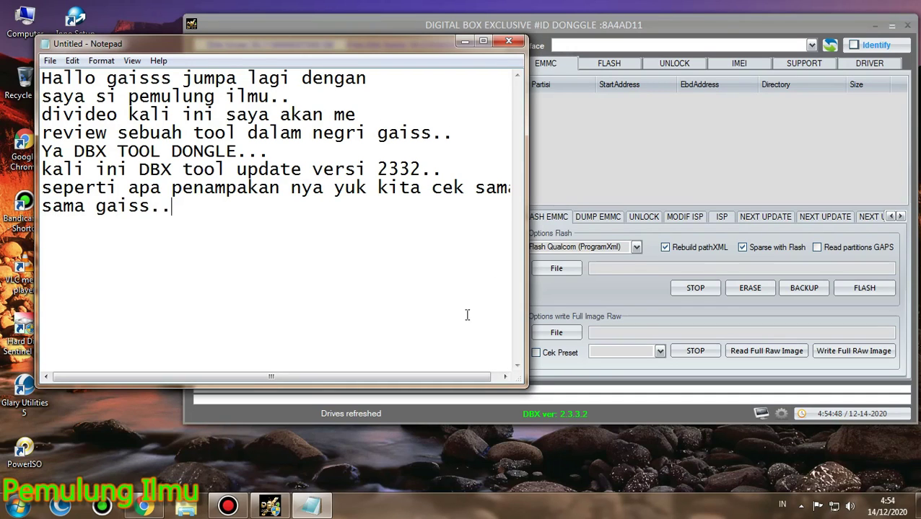
Bring DBX Tool forward, shift it left, and keep Flash Qualcom (ProgramXml) as flash mode
{"action": "left_click", "coordinate": [466, 41]}
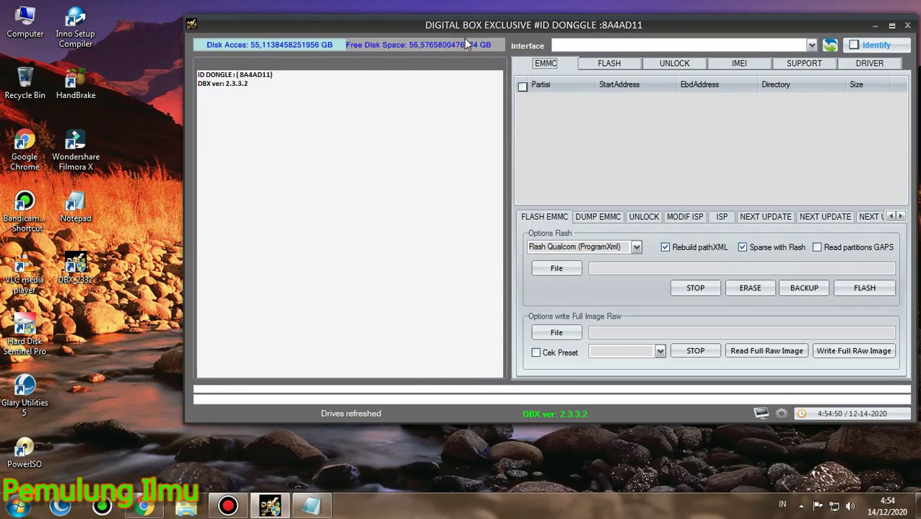
{"action": "left_click_drag", "start_coordinate": [579, 24], "coordinate": [519, 42]}
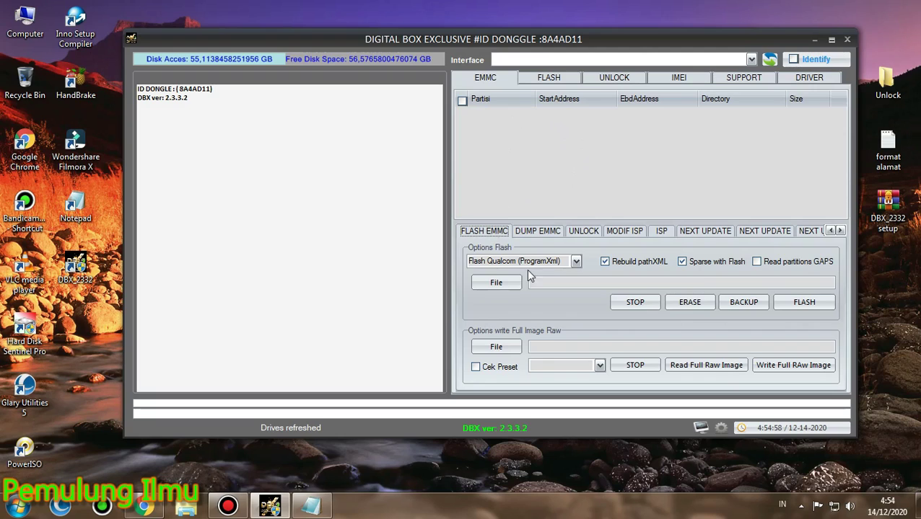
{"action": "left_click", "coordinate": [575, 262]}
{"action": "left_click", "coordinate": [575, 266]}
Turn on Cek Preset for full raw image writing, leaving the preset size unchanged
{"action": "left_click", "coordinate": [498, 367]}
{"action": "left_click", "coordinate": [599, 366]}
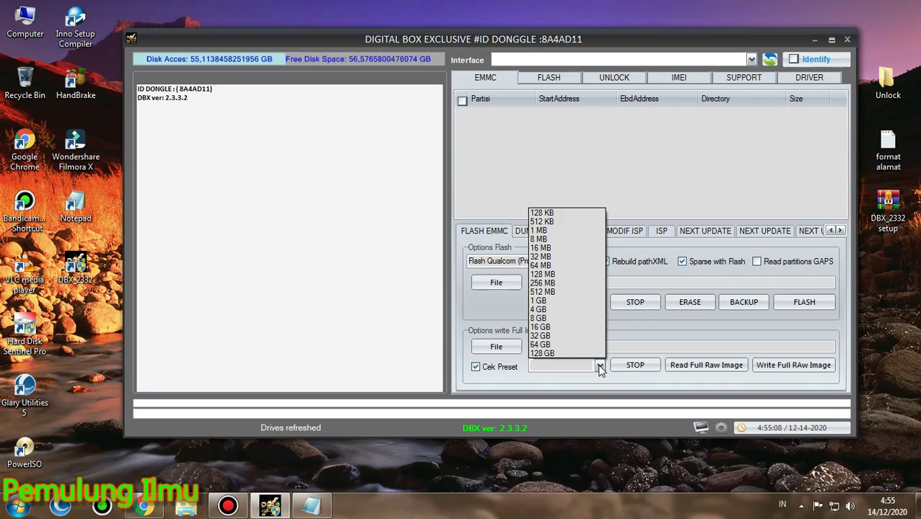
{"action": "left_click", "coordinate": [599, 368]}
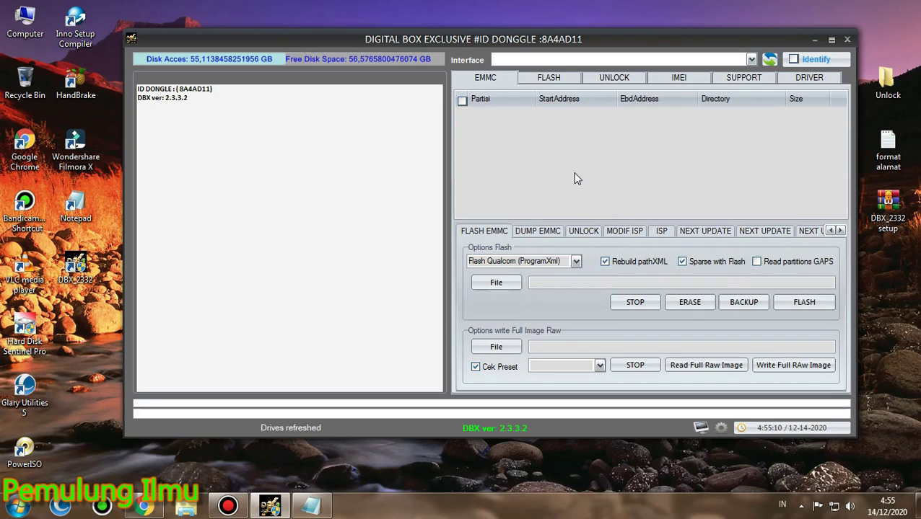
On the DUMP EMMC tab, enable Cek Preset for manual reads and Read partitions GAPS
{"action": "left_click", "coordinate": [545, 232]}
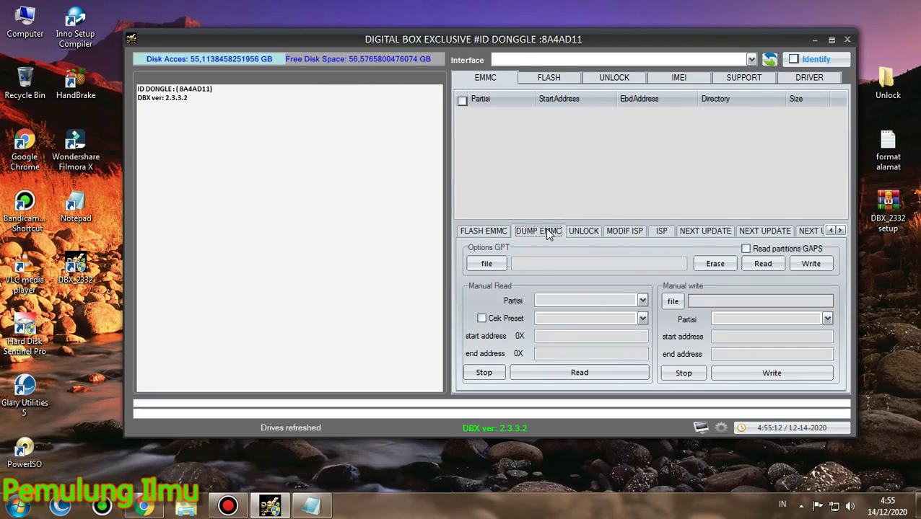
{"action": "left_click", "coordinate": [498, 320]}
{"action": "left_click", "coordinate": [641, 319]}
{"action": "left_click", "coordinate": [643, 321]}
{"action": "left_click", "coordinate": [748, 249]}
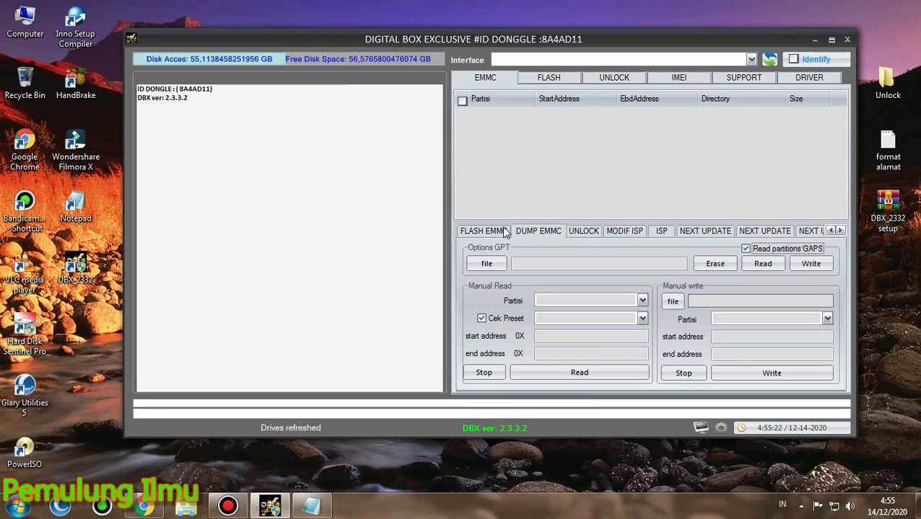
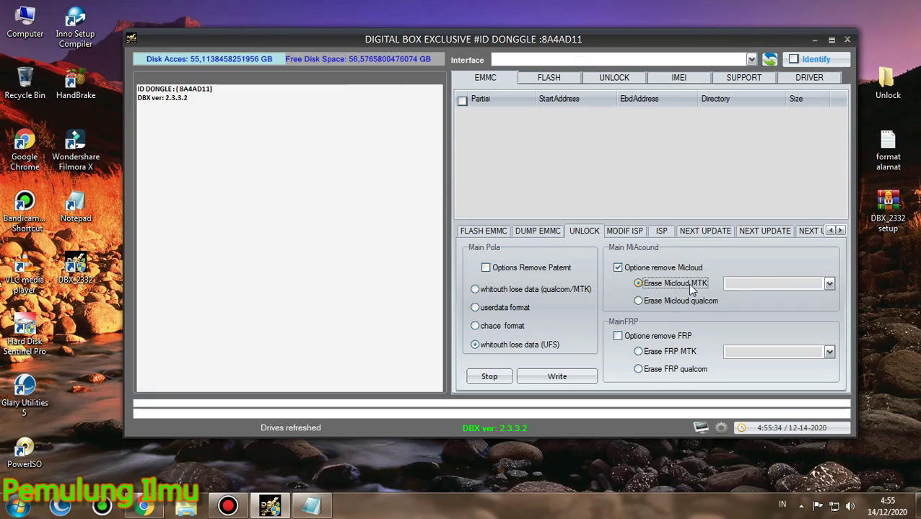
Expand the Erase Micloud MTK dropdown to list the supported Redmi models
{"action": "left_click", "coordinate": [829, 285]}
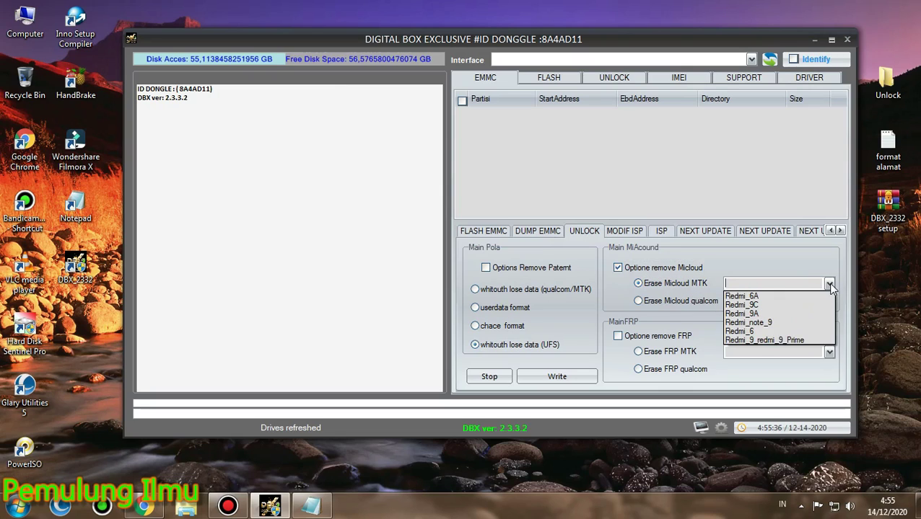
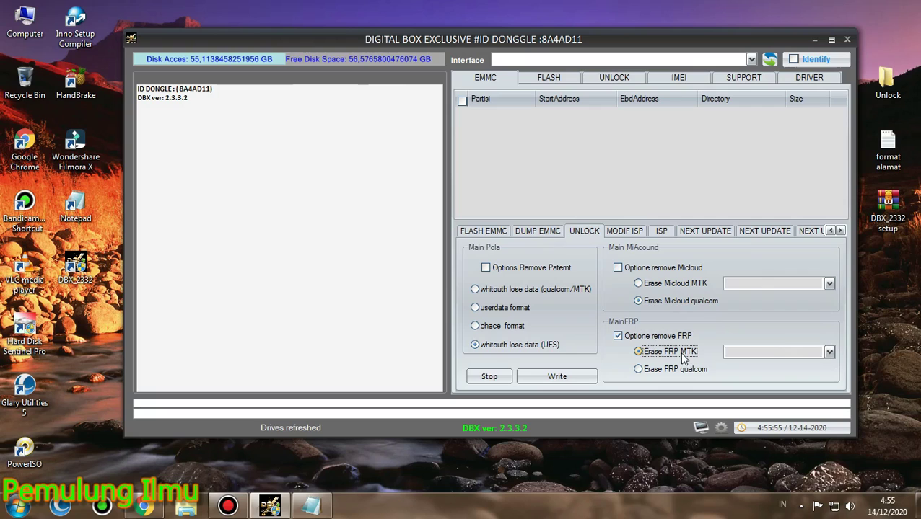
Switch the FRP erase method from MTK to Erase FRP qualcom and reopen the Redmi model list
{"action": "left_click", "coordinate": [829, 353]}
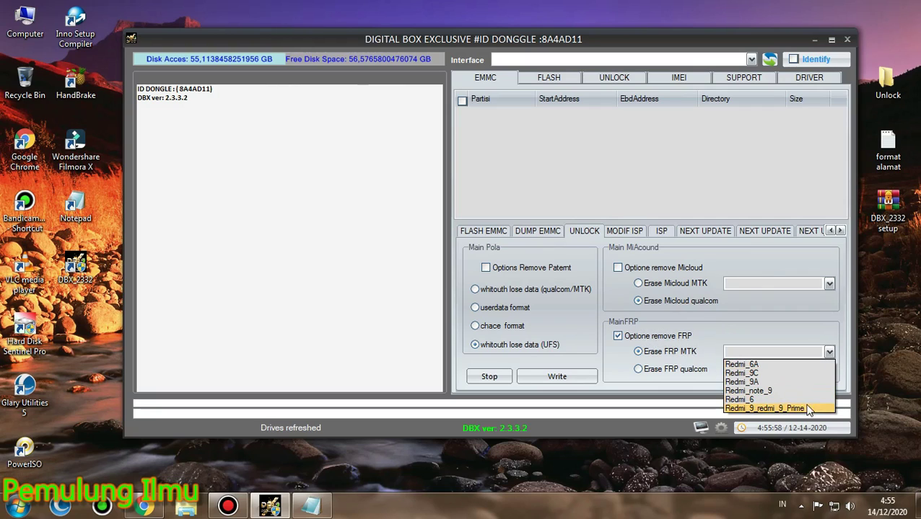
{"action": "left_click", "coordinate": [677, 375]}
{"action": "left_click", "coordinate": [706, 372]}
{"action": "left_click", "coordinate": [829, 352]}
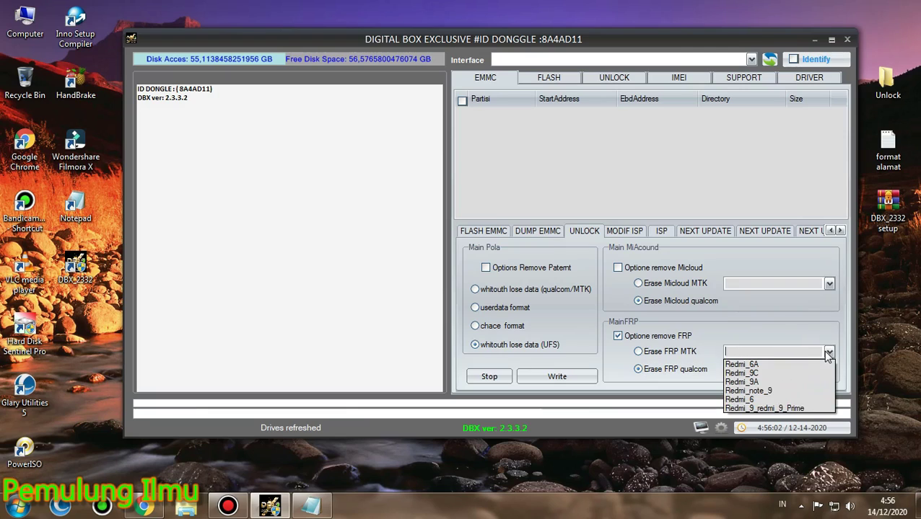
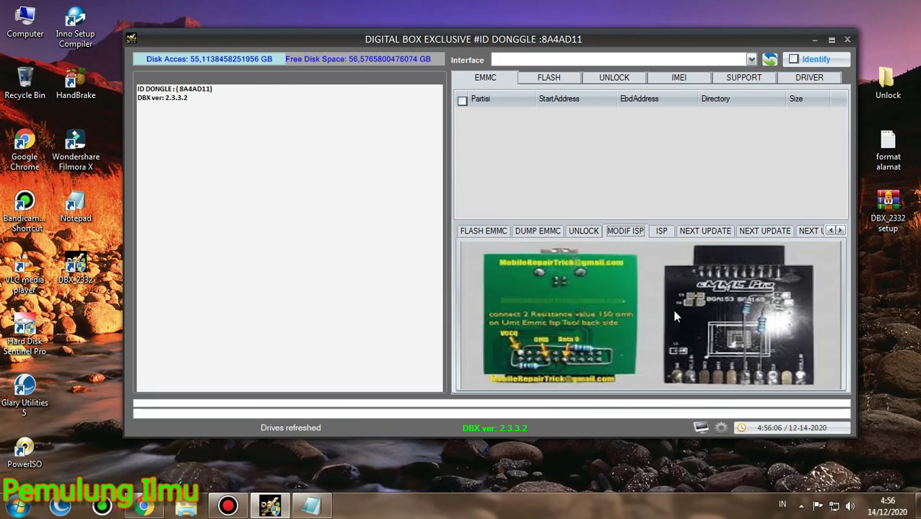
Load the ISP pinout folders and set the brand to OPPO to show its board gallery
{"action": "left_click", "coordinate": [659, 232]}
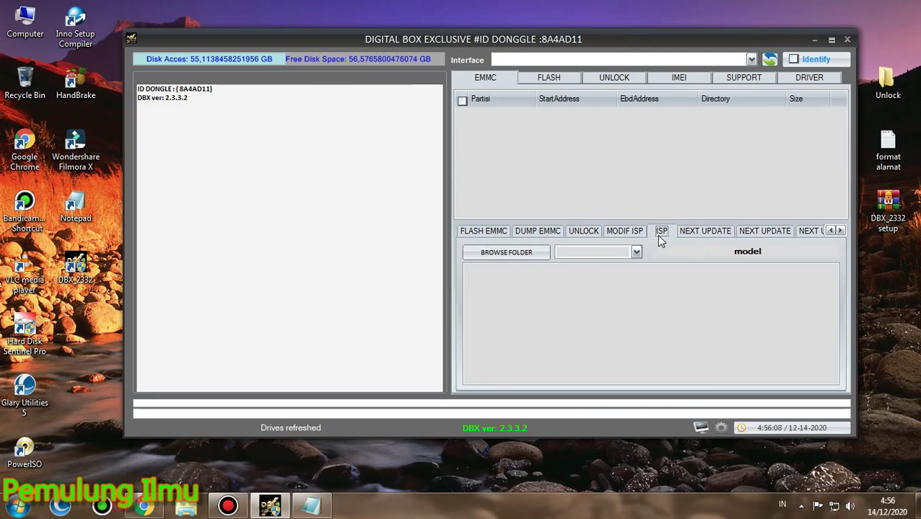
{"action": "left_click", "coordinate": [511, 254]}
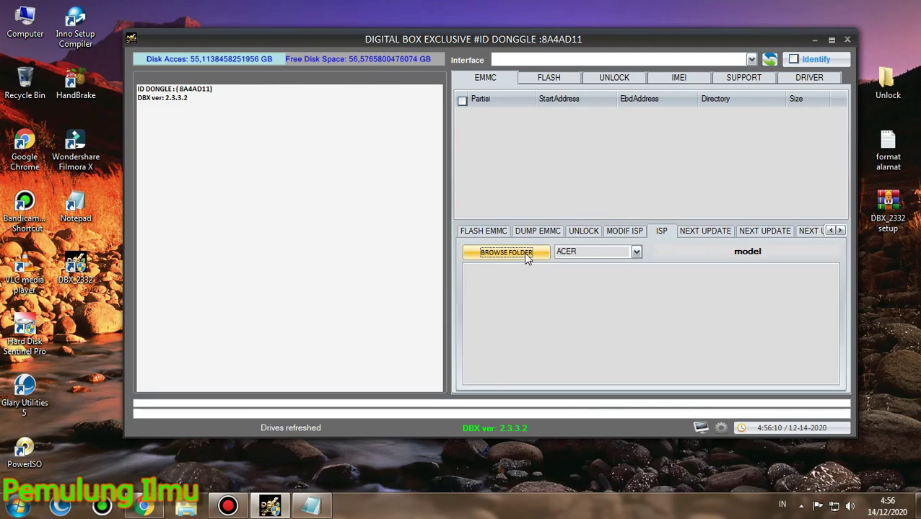
{"action": "left_click", "coordinate": [636, 253]}
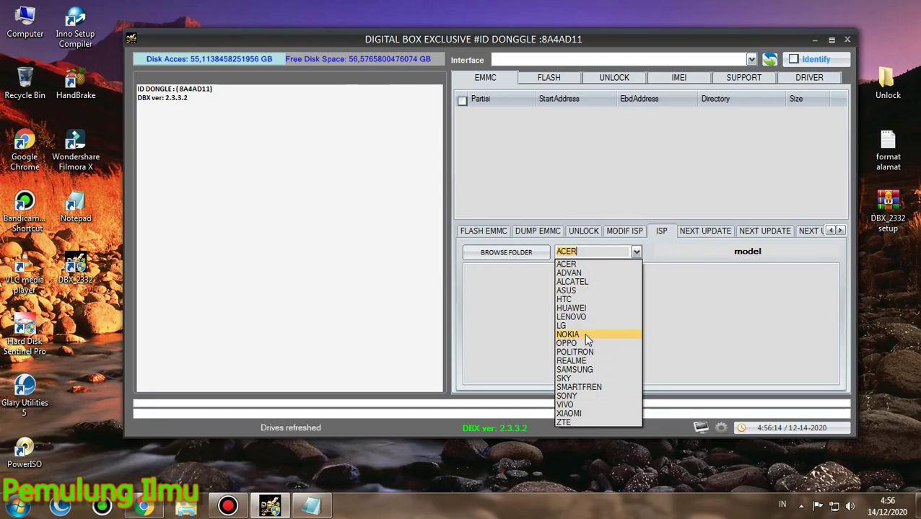
{"action": "key", "text": "Escape"}
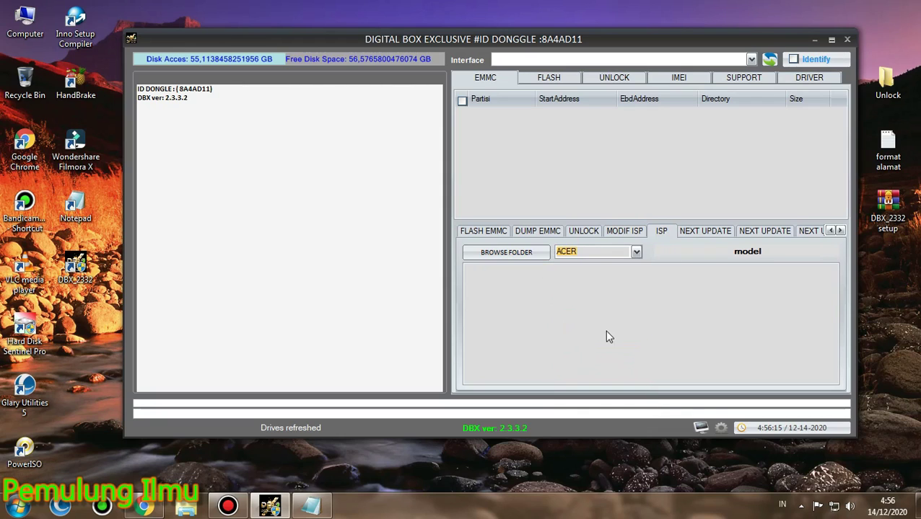
{"action": "key", "text": "o"}
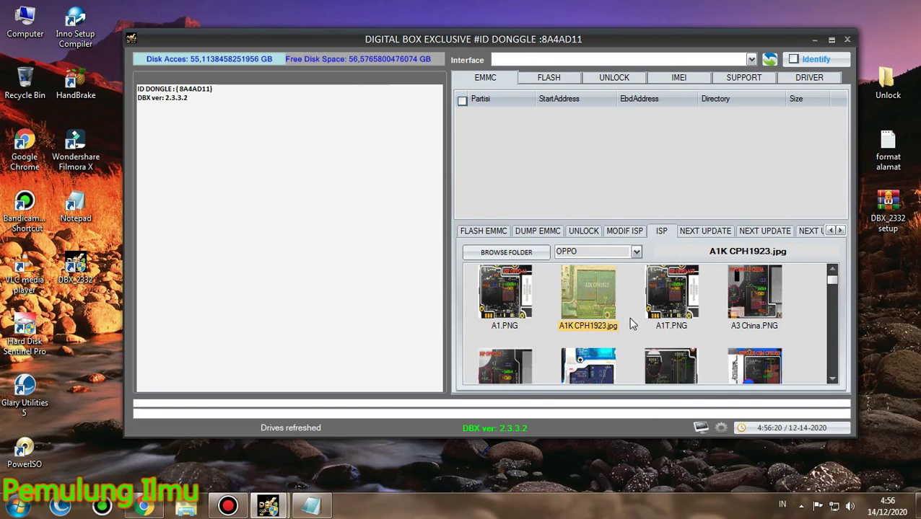
Bring up the A1K CPH1923 image, show the A1 pinout, and arrange both windows
{"action": "left_click", "coordinate": [269, 507]}
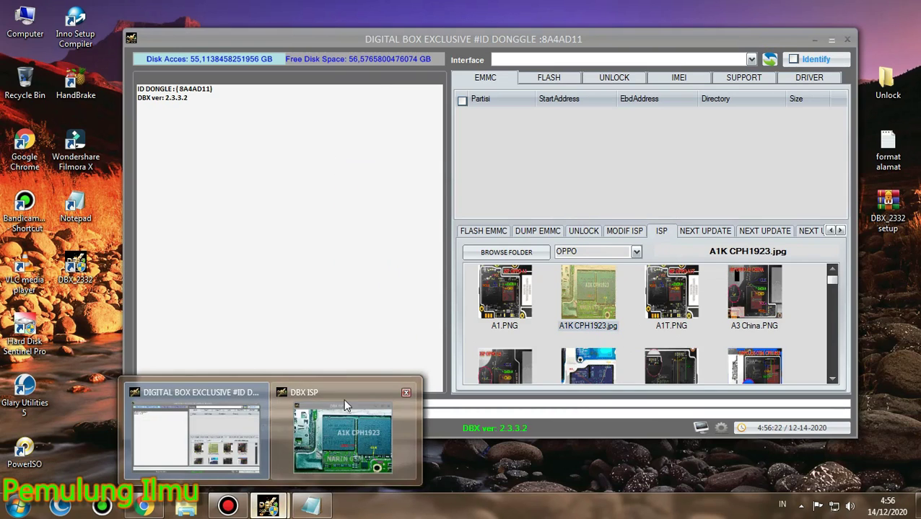
{"action": "left_click", "coordinate": [343, 398]}
{"action": "left_click_drag", "start_coordinate": [512, 170], "coordinate": [253, 103]}
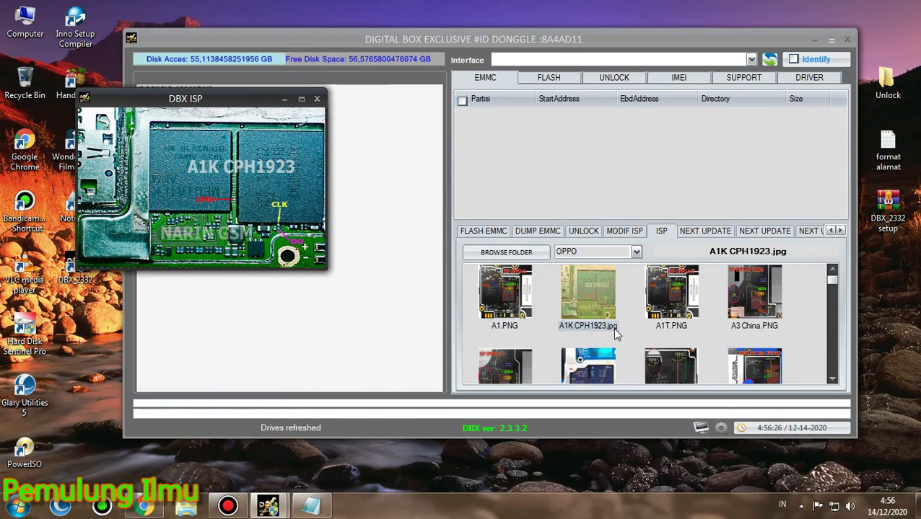
{"action": "left_click", "coordinate": [504, 296]}
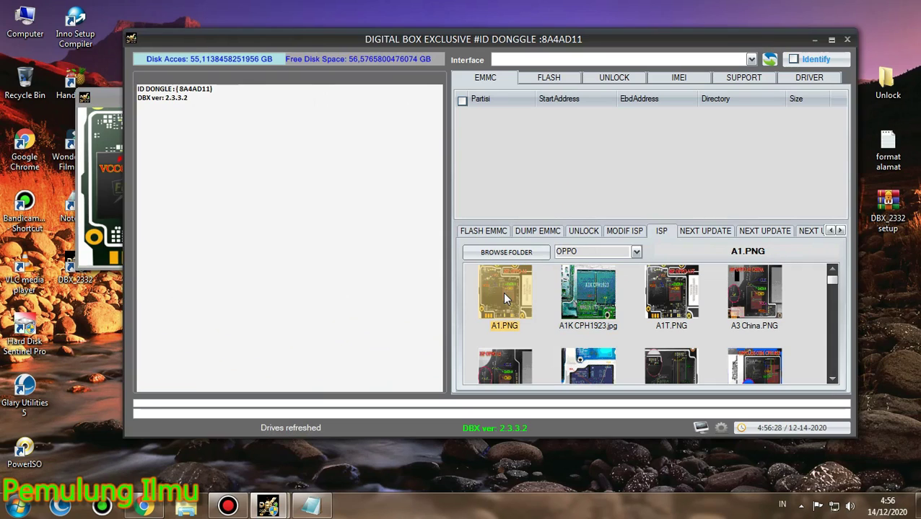
{"action": "left_click", "coordinate": [116, 179]}
{"action": "left_click_drag", "start_coordinate": [423, 42], "coordinate": [530, 31]}
{"action": "left_click_drag", "start_coordinate": [152, 91], "coordinate": [74, 67]}
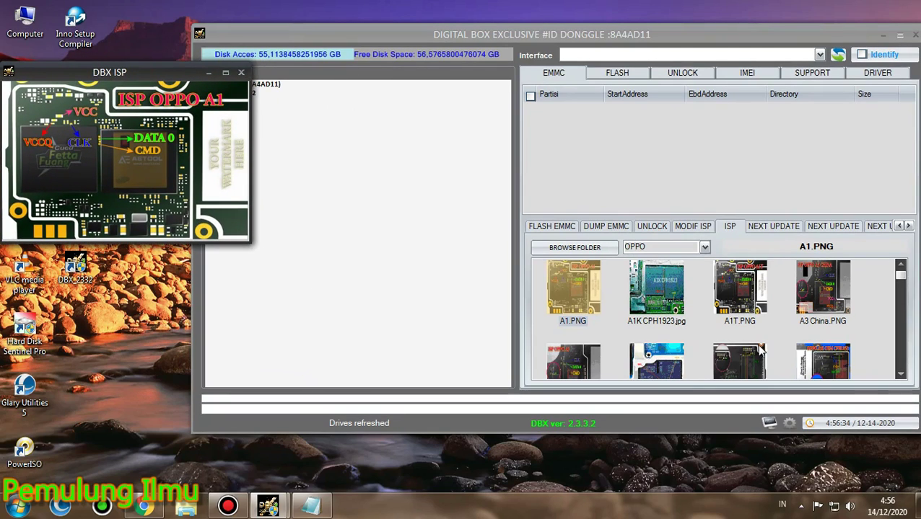
Preview the A1T, A3 China, A3S (CPH1853, CPH1803), A31 2020 and A3 pinouts
{"action": "left_click", "coordinate": [739, 291]}
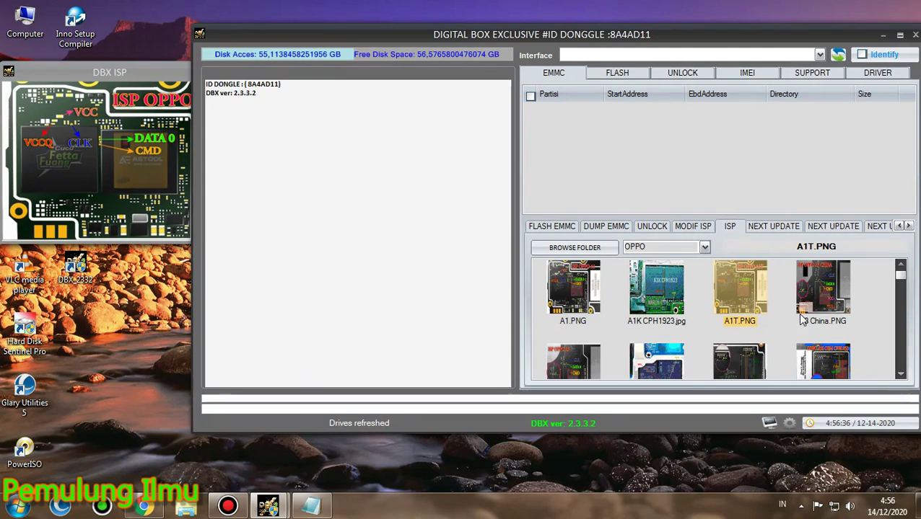
{"action": "left_click", "coordinate": [819, 298]}
{"action": "left_click", "coordinate": [823, 361]}
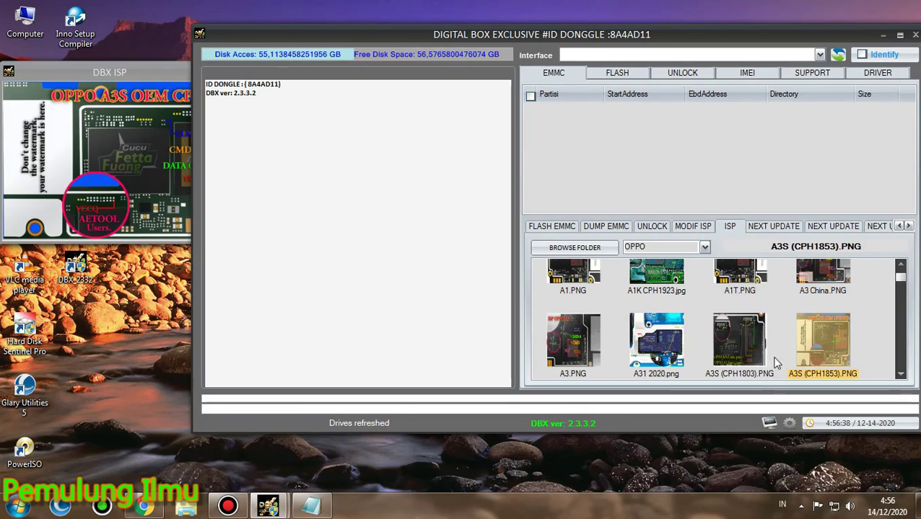
{"action": "left_click", "coordinate": [739, 346]}
{"action": "left_click", "coordinate": [679, 331]}
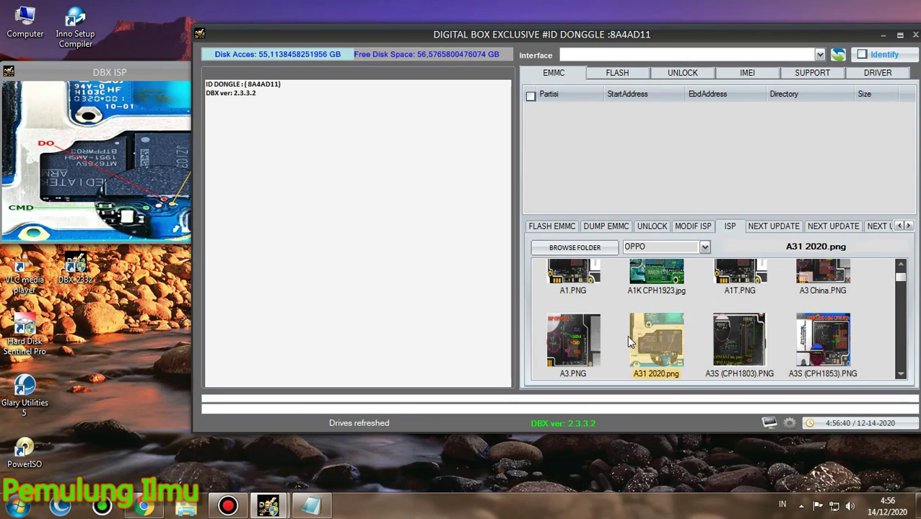
{"action": "left_click", "coordinate": [558, 342]}
Maximize the A3 pinout image, restore it, and close the viewer window
{"action": "left_click", "coordinate": [110, 167]}
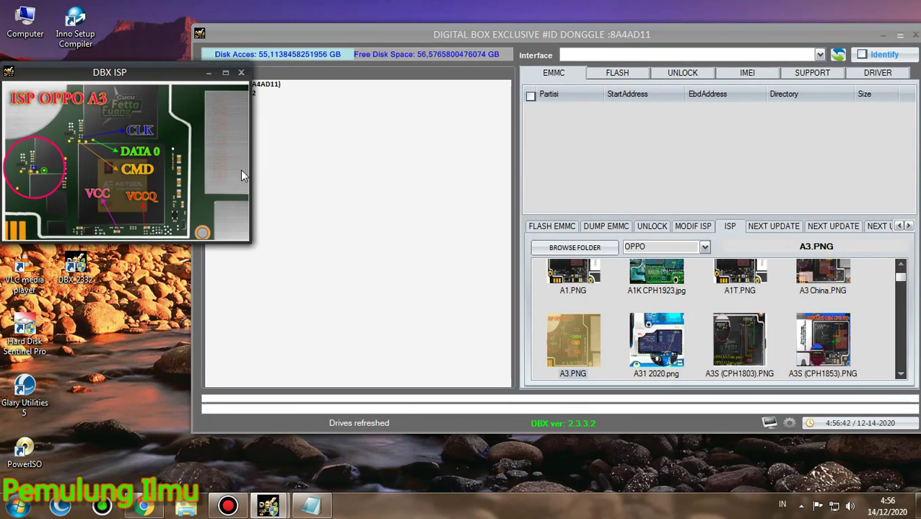
{"action": "left_click", "coordinate": [225, 73]}
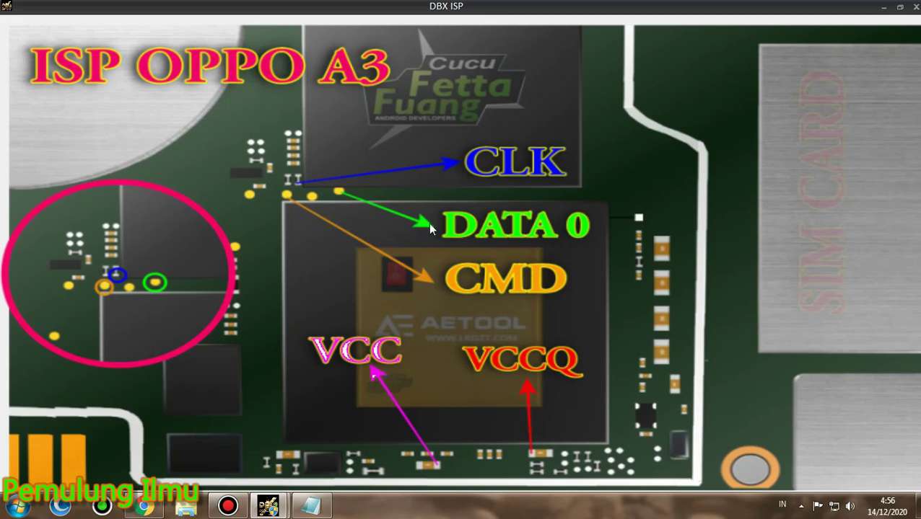
{"action": "left_click", "coordinate": [900, 8]}
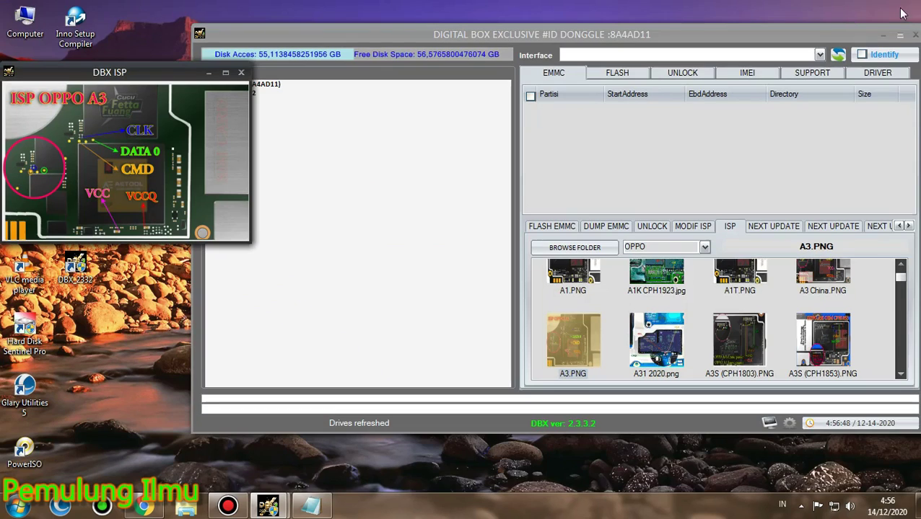
{"action": "left_click", "coordinate": [242, 73]}
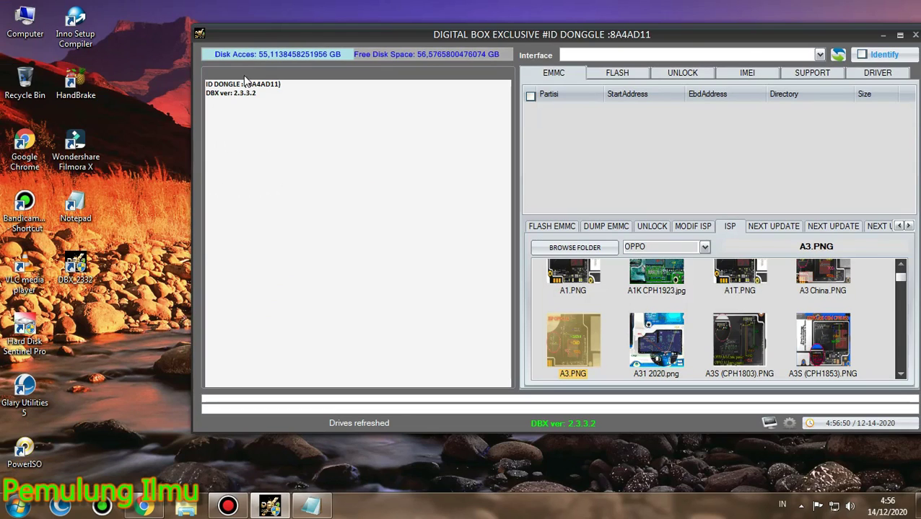
Switch the ISP brand to VIVO and bring the enlarged Vivo X1W pinout forward
{"action": "left_click_drag", "start_coordinate": [684, 35], "coordinate": [566, 41]}
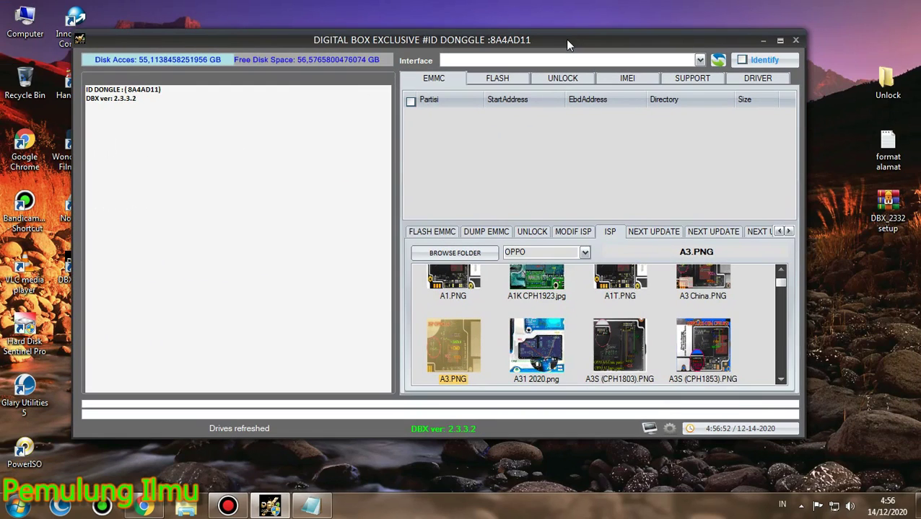
{"action": "left_click", "coordinate": [585, 252]}
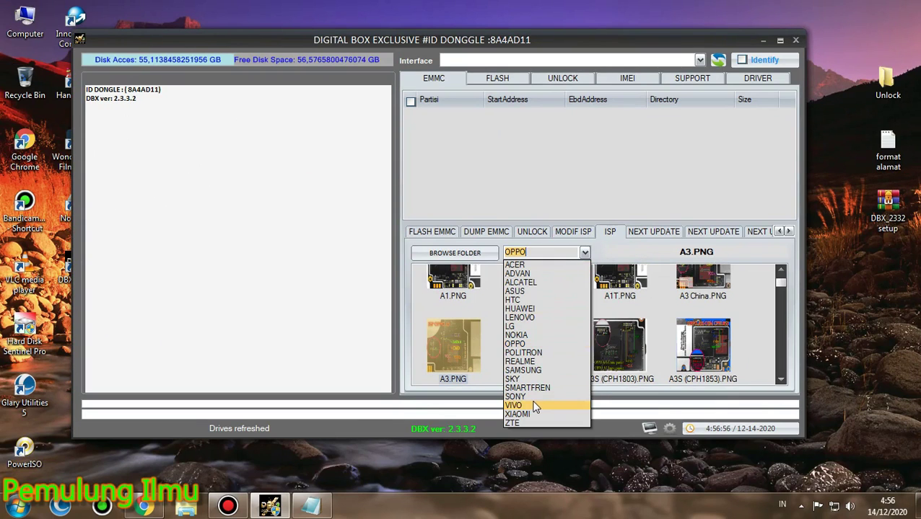
{"action": "left_click", "coordinate": [534, 406]}
{"action": "left_click", "coordinate": [538, 300]}
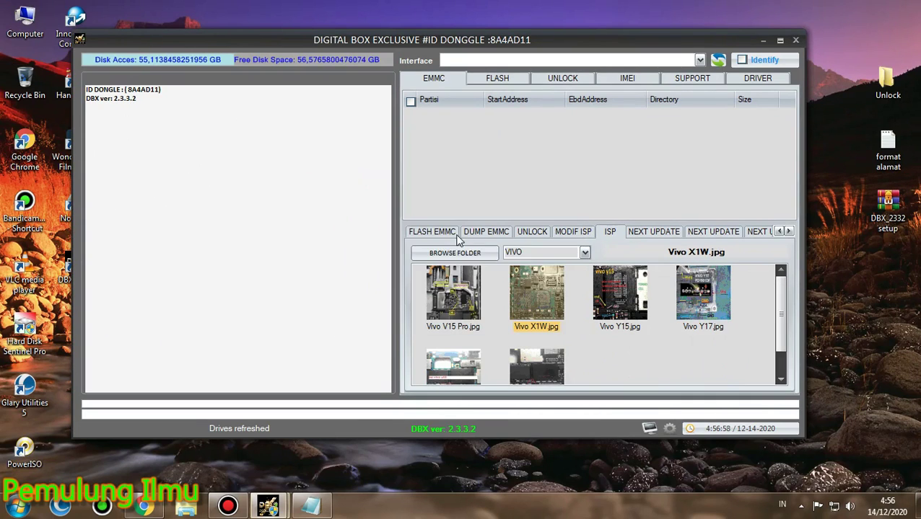
{"action": "left_click", "coordinate": [282, 457]}
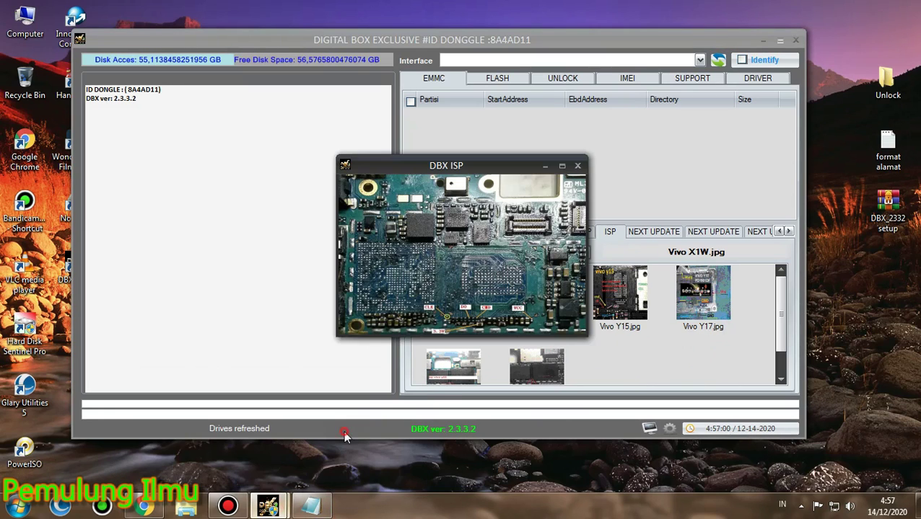
{"action": "left_click_drag", "start_coordinate": [495, 167], "coordinate": [160, 221]}
Preview the Vivo Y15, V15 Pro, Y22 and Y28 pinouts, close the viewer, and open NEXT UPDATE
{"action": "left_click", "coordinate": [623, 296]}
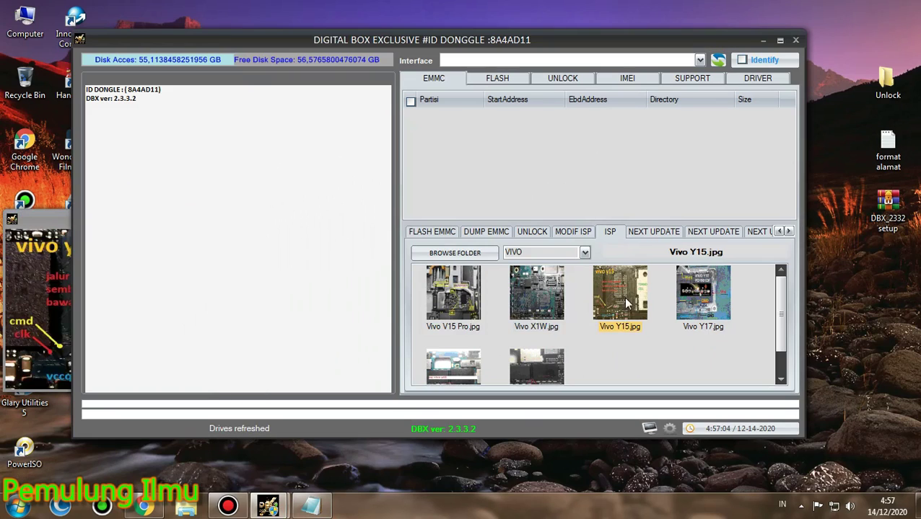
{"action": "left_click", "coordinate": [539, 302]}
{"action": "left_click", "coordinate": [463, 307]}
{"action": "left_click", "coordinate": [448, 370]}
{"action": "left_click", "coordinate": [537, 368]}
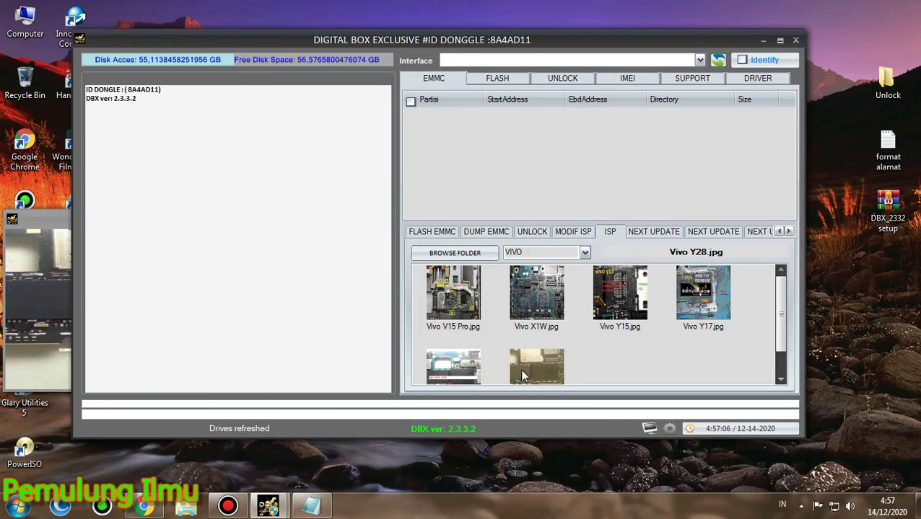
{"action": "left_click", "coordinate": [30, 293]}
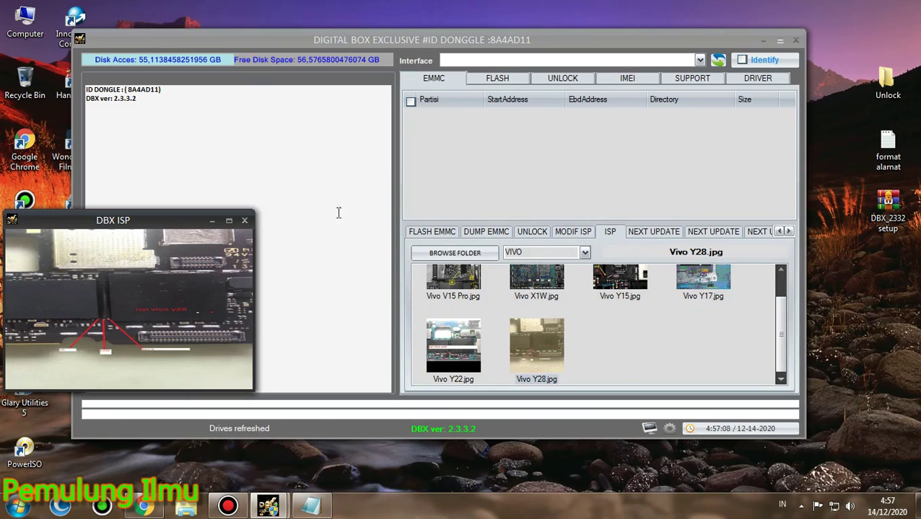
{"action": "left_click", "coordinate": [244, 220]}
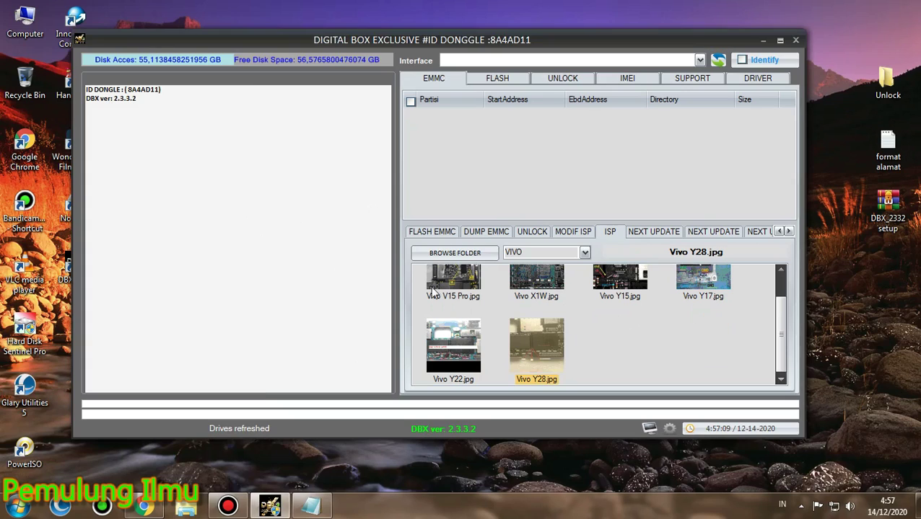
{"action": "left_click", "coordinate": [650, 234]}
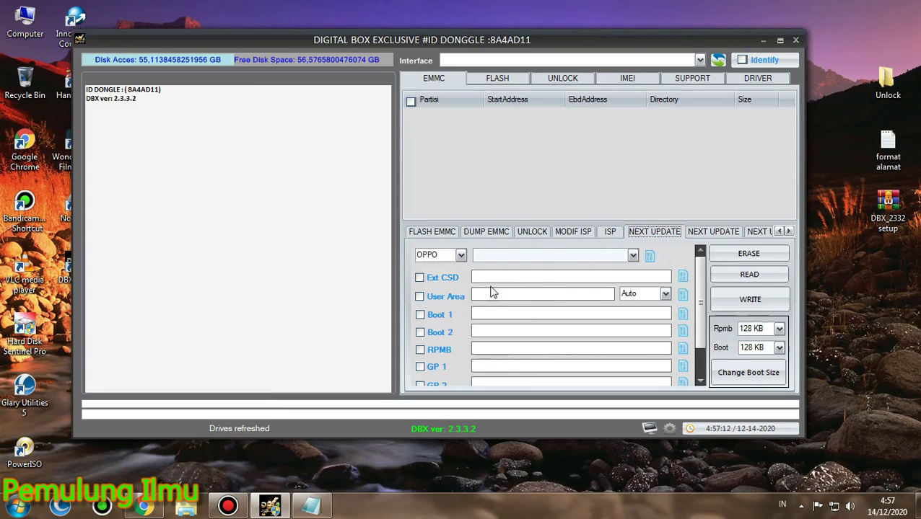
Choose Xiaomi as the partition brand, scroll the list, and open the boot partition settings
{"action": "left_click", "coordinate": [461, 254]}
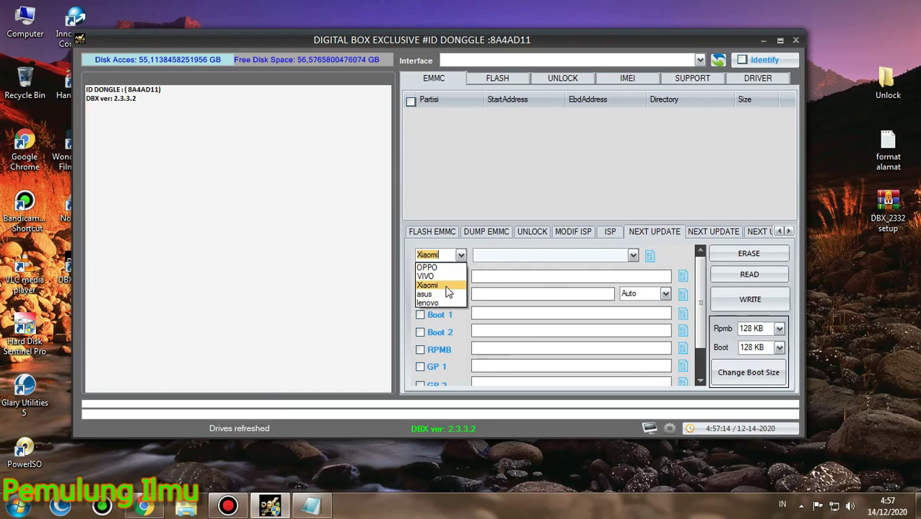
{"action": "left_click", "coordinate": [444, 286]}
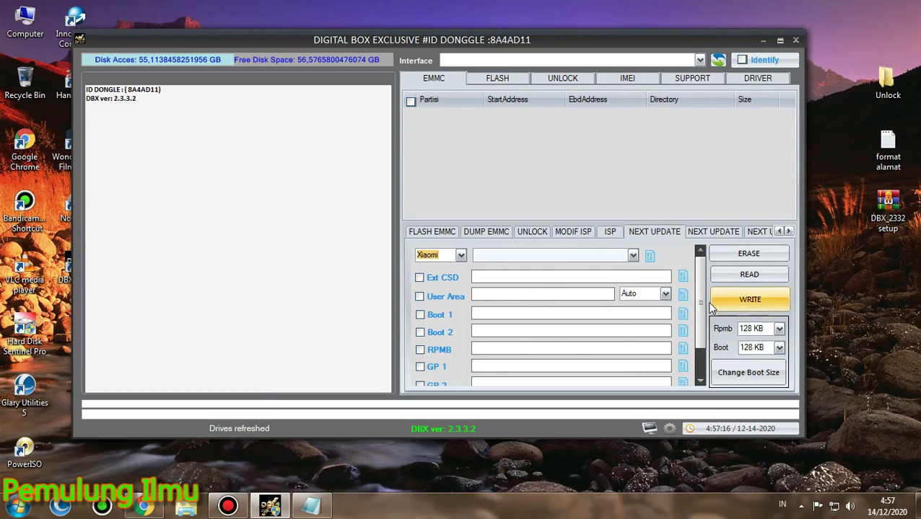
{"action": "left_click_drag", "start_coordinate": [698, 297], "coordinate": [695, 270]}
{"action": "left_click", "coordinate": [711, 233]}
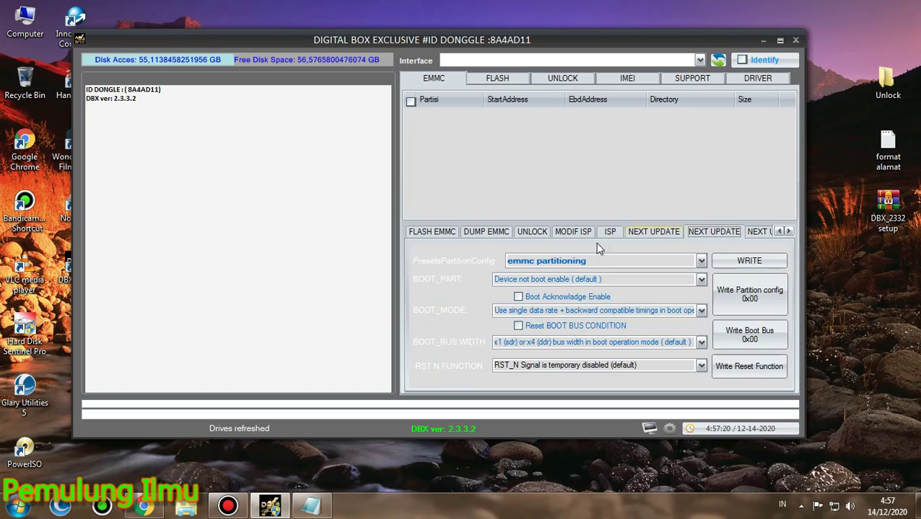
{"action": "left_click", "coordinate": [699, 262]}
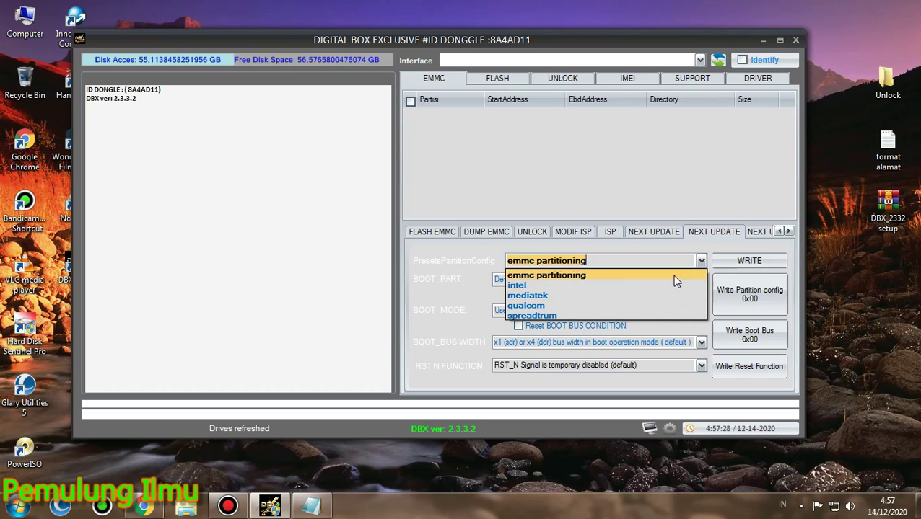
{"action": "left_click", "coordinate": [675, 277]}
{"action": "left_click", "coordinate": [700, 279]}
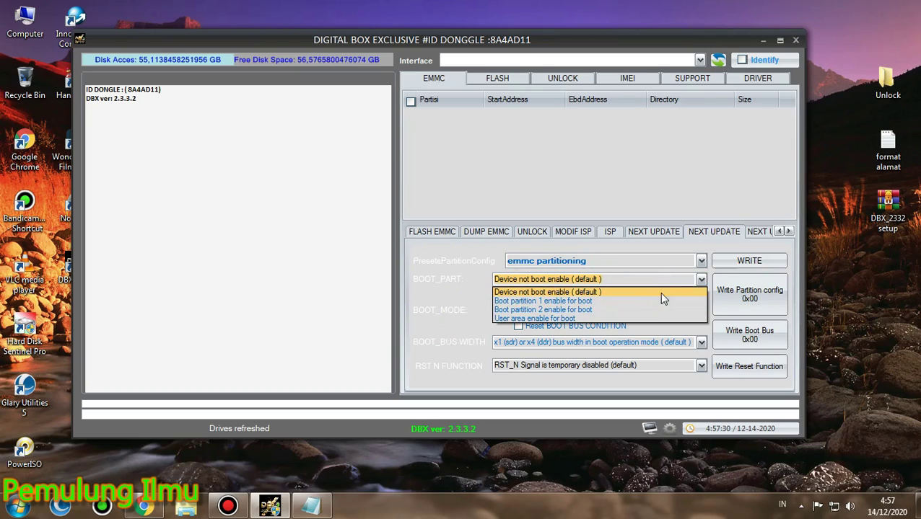
{"action": "left_click", "coordinate": [701, 282]}
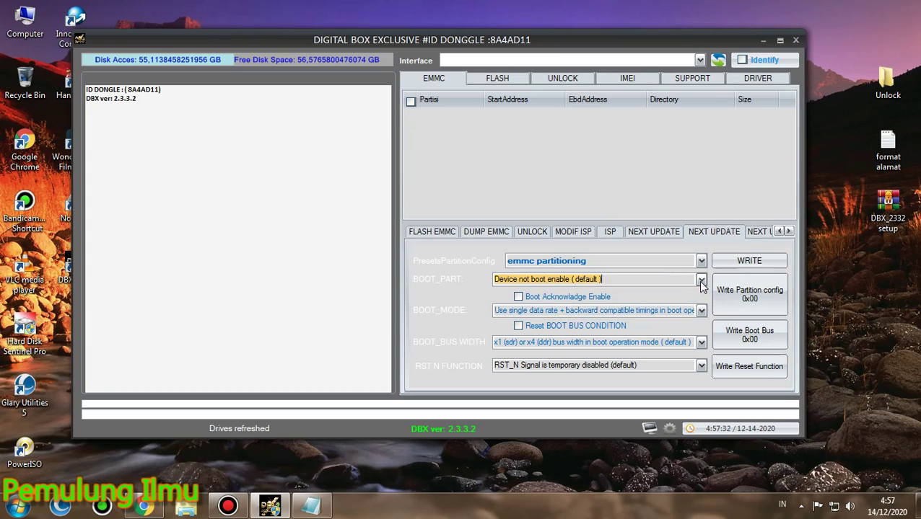
{"action": "left_click", "coordinate": [701, 311]}
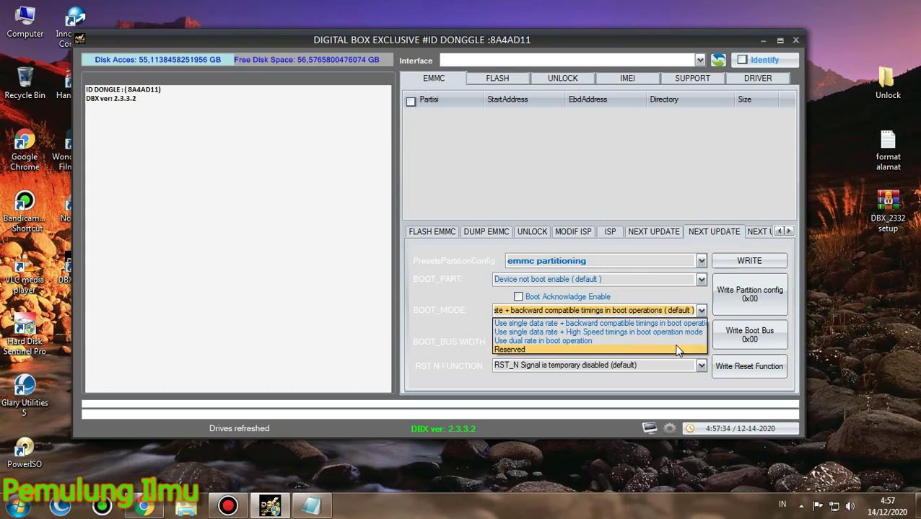
{"action": "left_click", "coordinate": [697, 323]}
{"action": "left_click", "coordinate": [700, 342]}
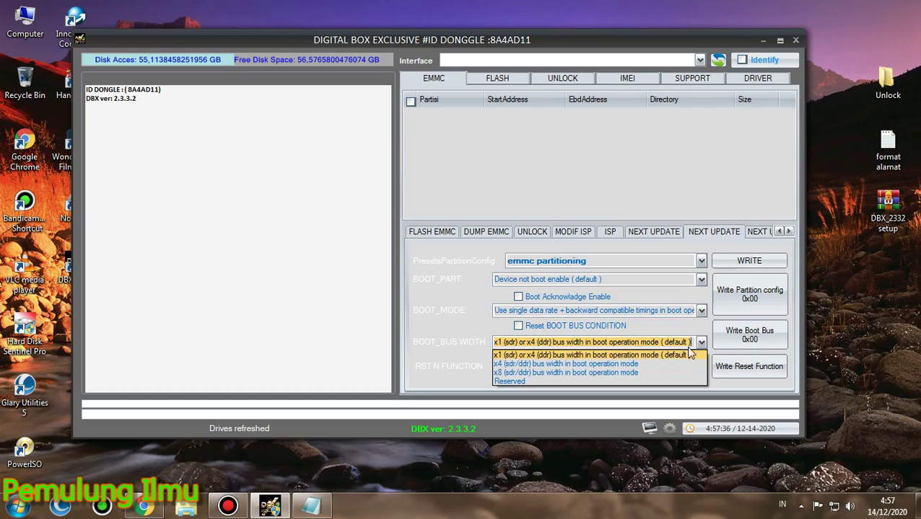
{"action": "left_click", "coordinate": [678, 355]}
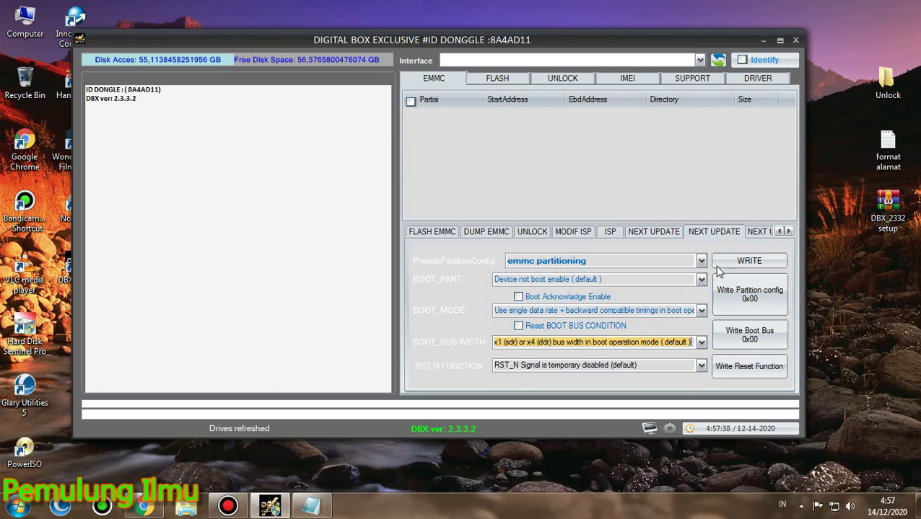
Browse the eMMC CID file list and leave Samsung-VTU00M as the CID file
{"action": "left_click", "coordinate": [749, 233]}
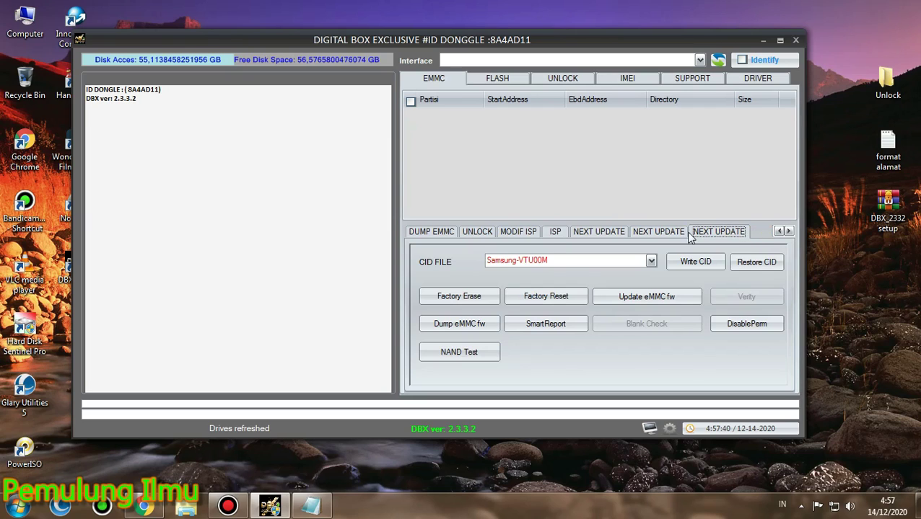
{"action": "left_click", "coordinate": [650, 261]}
{"action": "scroll", "coordinate": [649, 263], "scroll_direction": "up", "scroll_amount": 5}
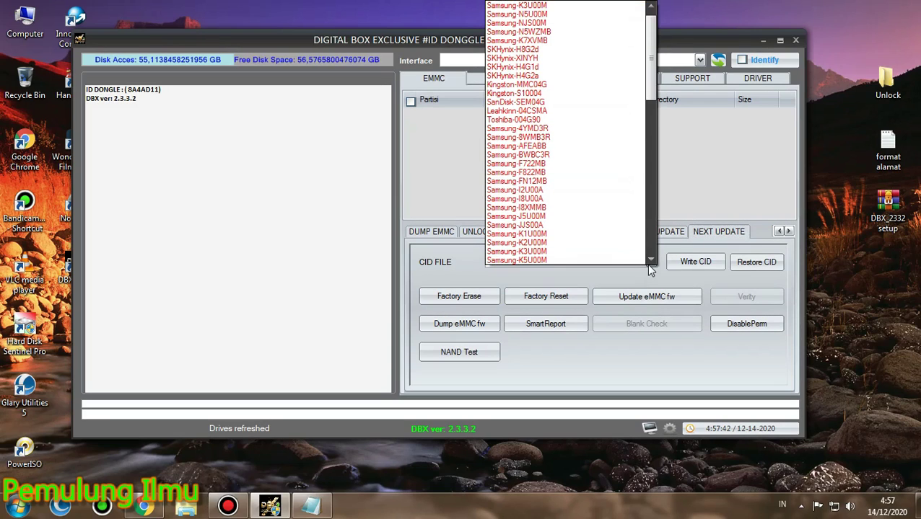
{"action": "left_click_drag", "start_coordinate": [653, 86], "coordinate": [654, 246]}
{"action": "scroll", "coordinate": [645, 151], "scroll_direction": "up", "scroll_amount": 15}
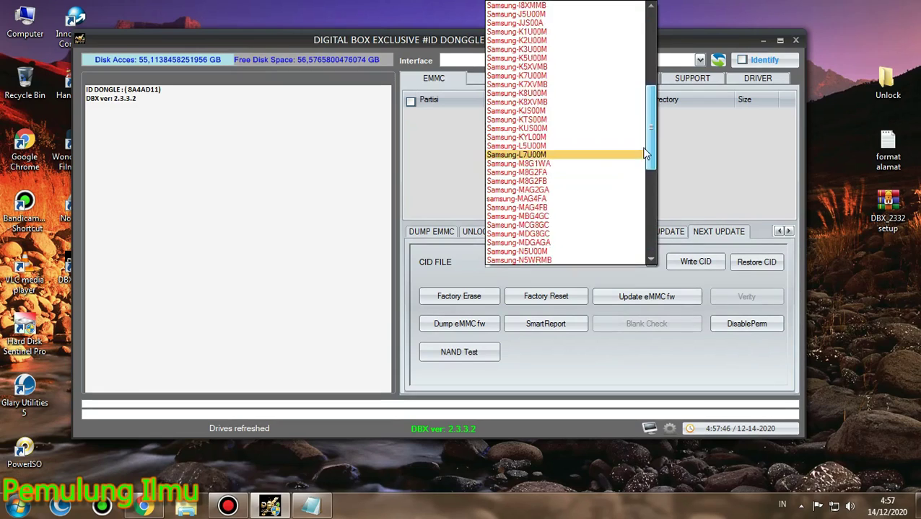
{"action": "left_click", "coordinate": [634, 277]}
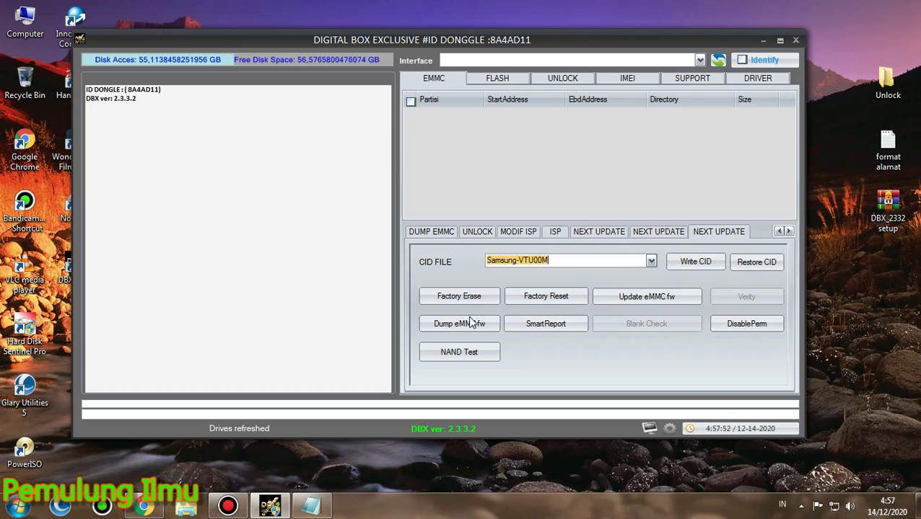
{"action": "left_click", "coordinate": [581, 168]}
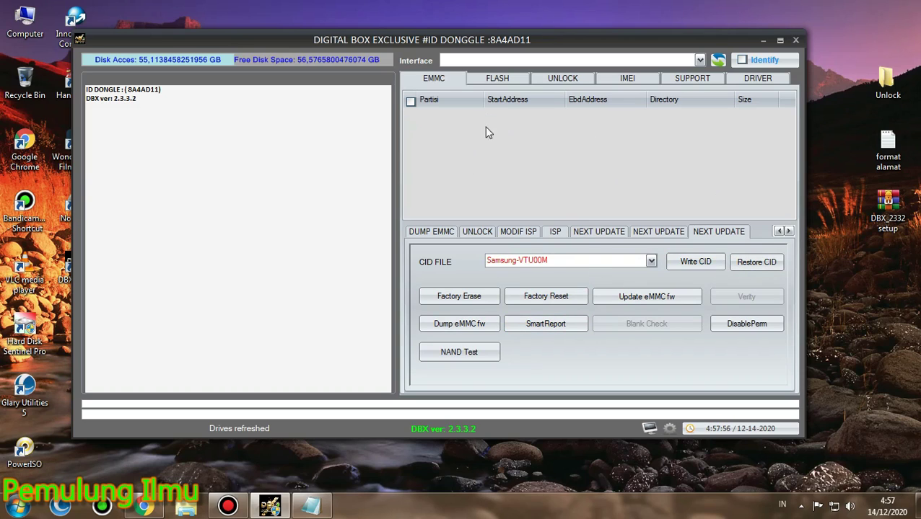
In FLASH, keep QPST(by_Partitions) and Snapdragon S1, then switch to FLASH MEDIATEK
{"action": "left_click", "coordinate": [485, 84]}
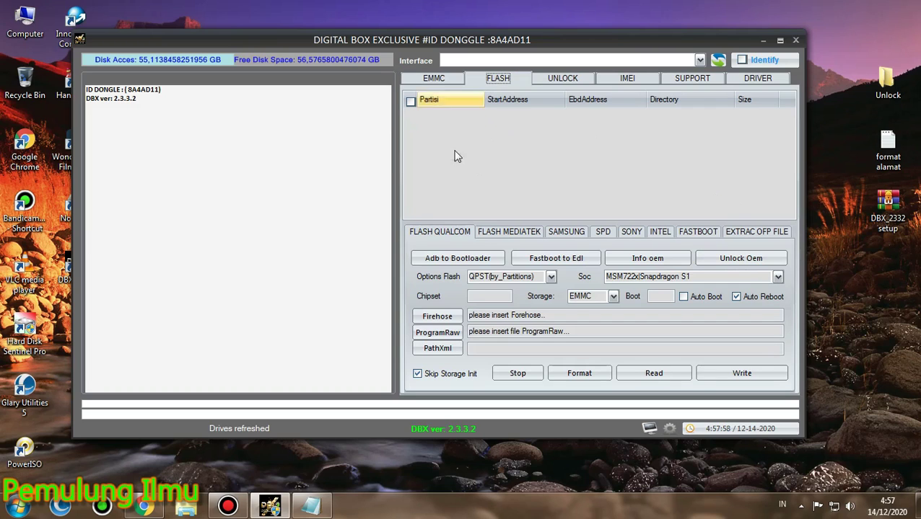
{"action": "left_click", "coordinate": [551, 277]}
{"action": "left_click", "coordinate": [552, 280]}
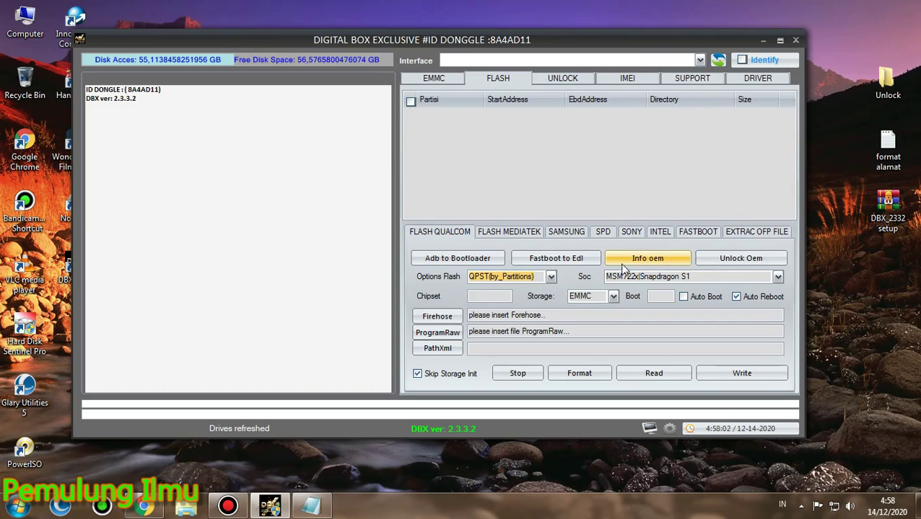
{"action": "left_click", "coordinate": [777, 279]}
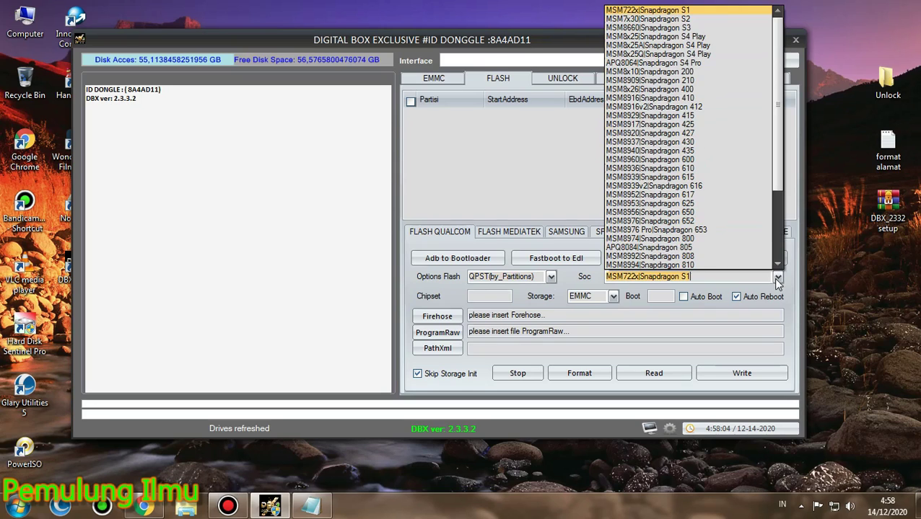
{"action": "left_click_drag", "start_coordinate": [777, 170], "coordinate": [775, 165]}
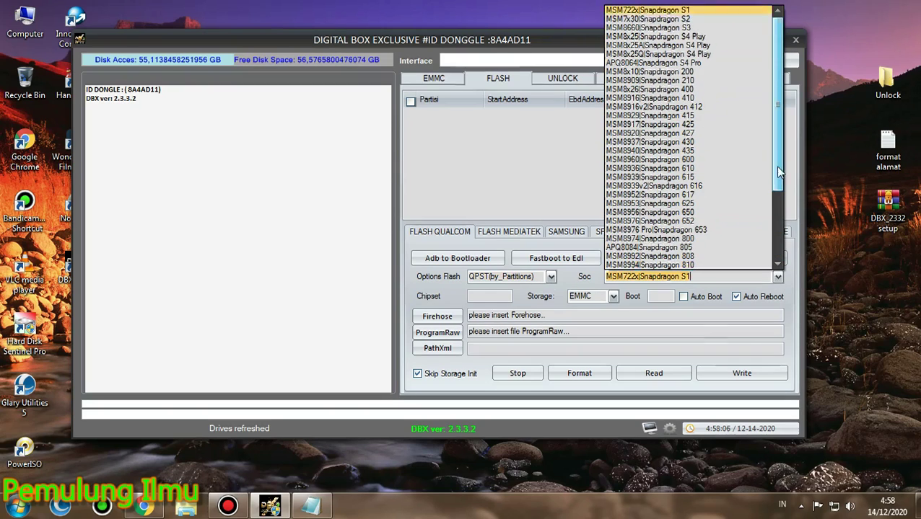
{"action": "left_click", "coordinate": [676, 333]}
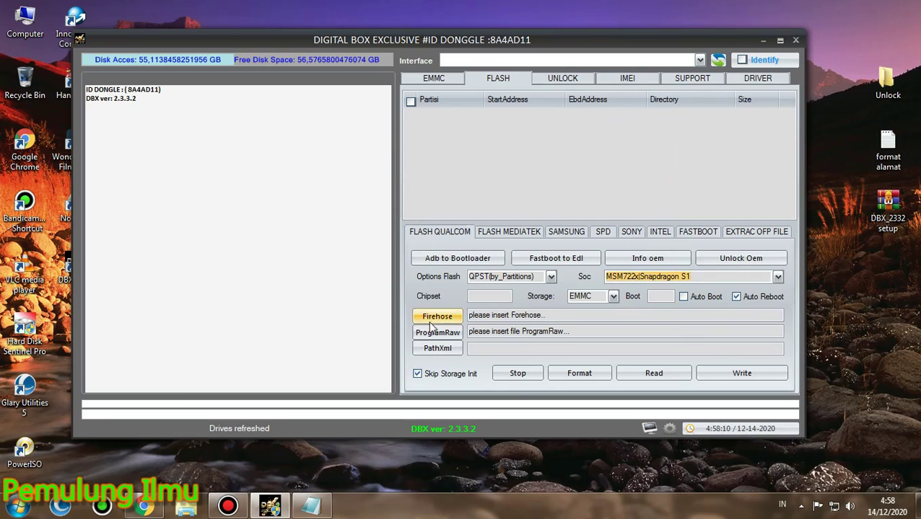
{"action": "left_click", "coordinate": [513, 233]}
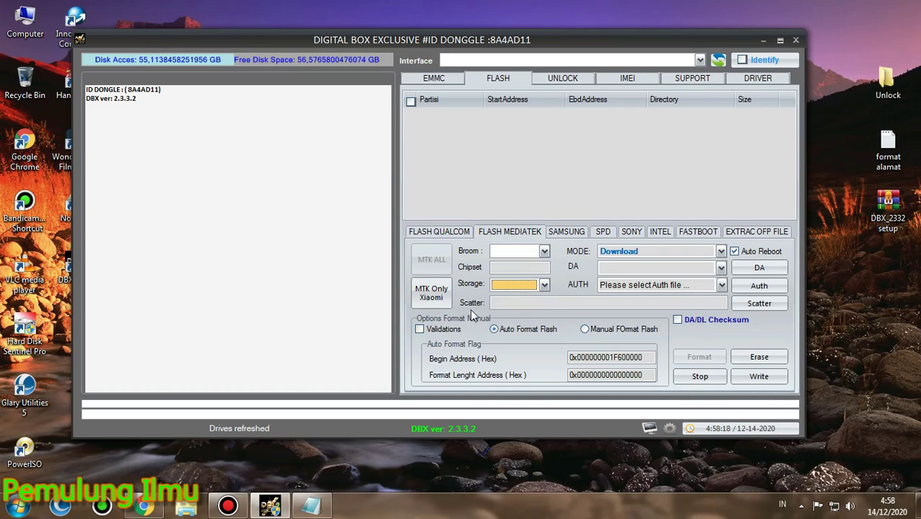
Keep Download mode for MediaTek and tick Validations and Manual Format Flash
{"action": "left_click", "coordinate": [719, 253]}
{"action": "left_click", "coordinate": [719, 254]}
{"action": "left_click", "coordinate": [719, 253]}
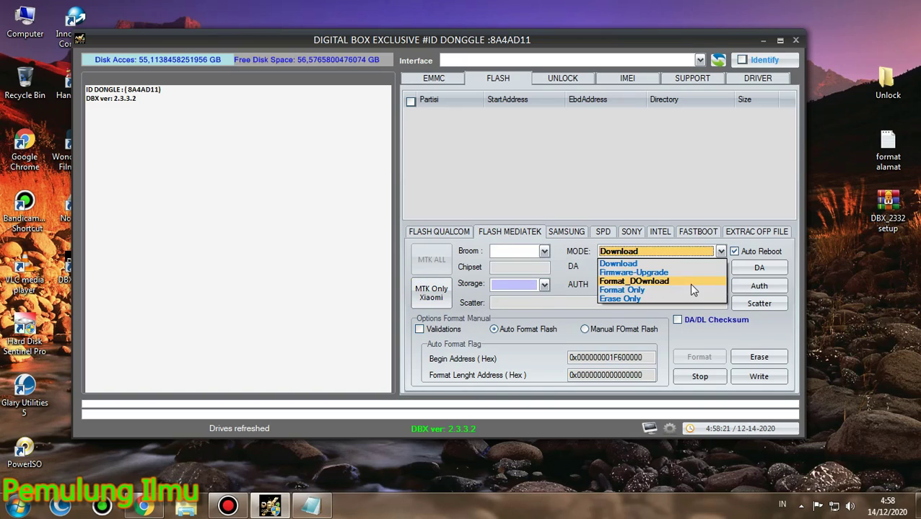
{"action": "left_click", "coordinate": [721, 253]}
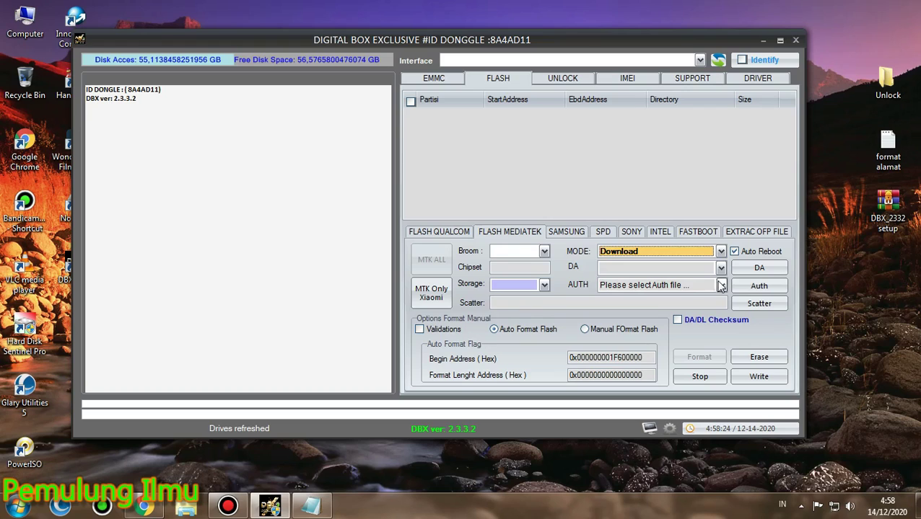
{"action": "left_click", "coordinate": [420, 330]}
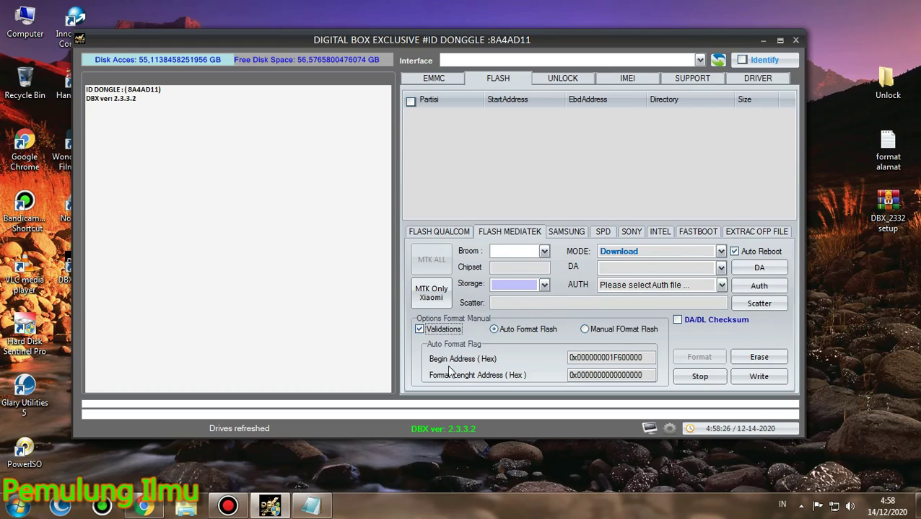
{"action": "left_click", "coordinate": [596, 337]}
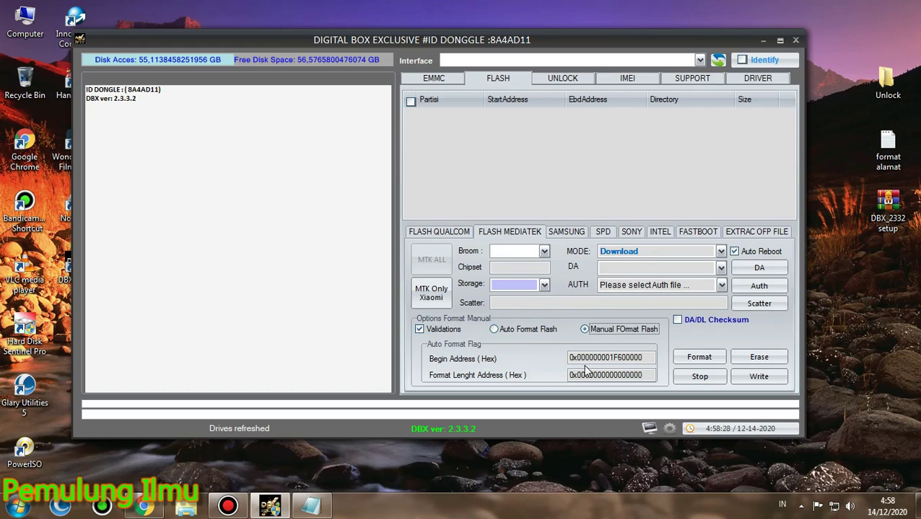
Review the Samsung (flashing with partition), SPD, Sony, Intel and Fastboot pages, leaving Fastboot on Qualcomm
{"action": "left_click", "coordinate": [567, 232]}
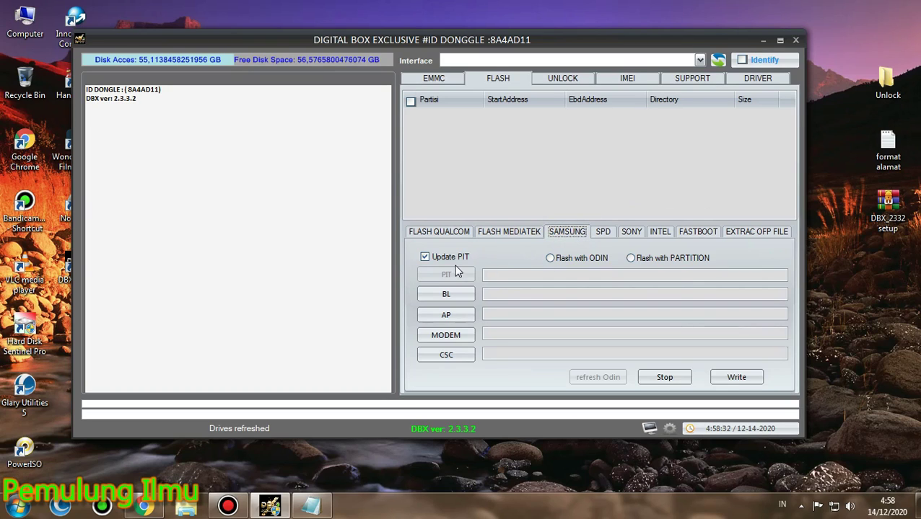
{"action": "left_click", "coordinate": [640, 261]}
{"action": "left_click", "coordinate": [604, 232]}
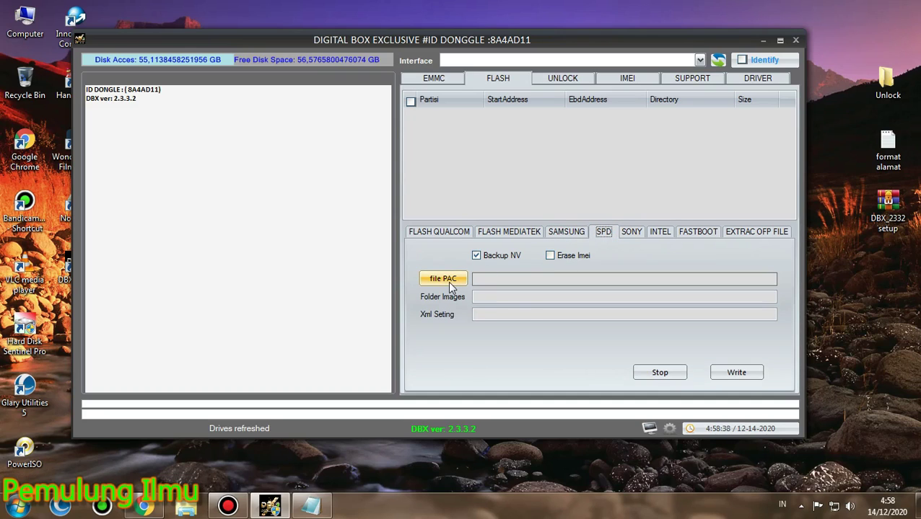
{"action": "left_click", "coordinate": [631, 232]}
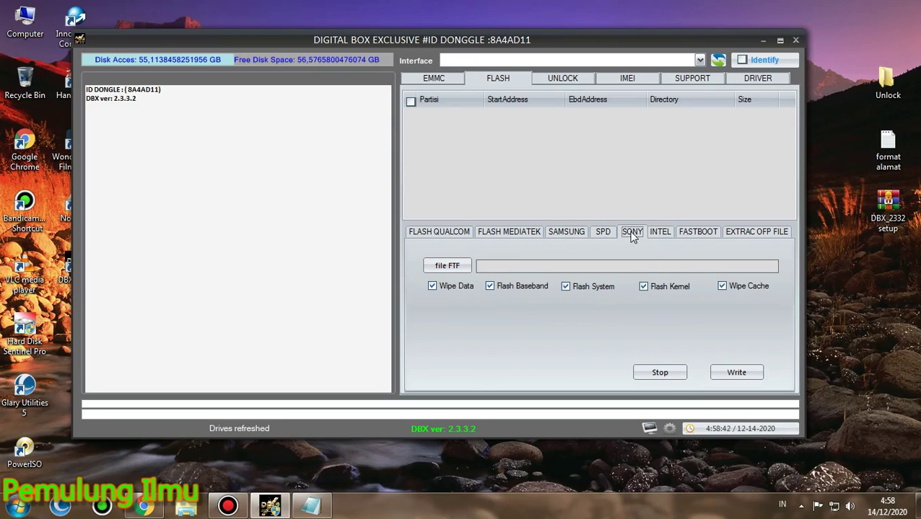
{"action": "left_click", "coordinate": [658, 234]}
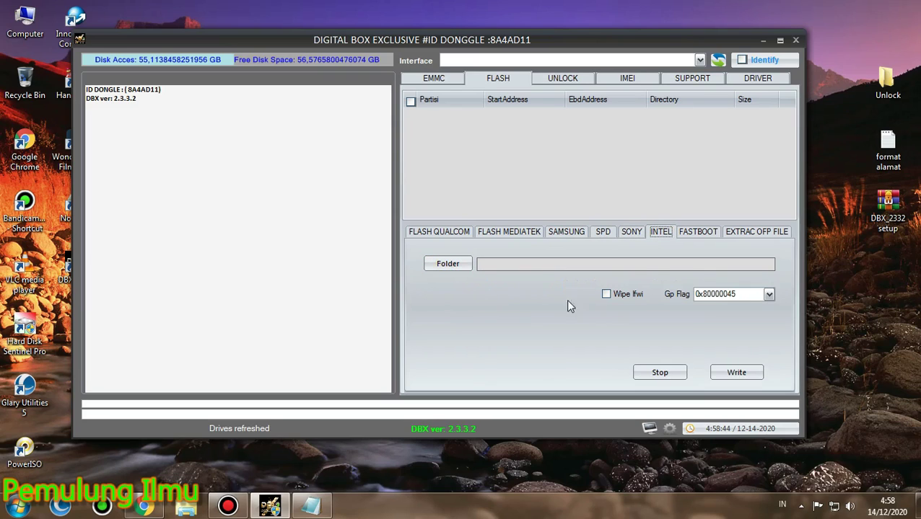
{"action": "left_click", "coordinate": [699, 233]}
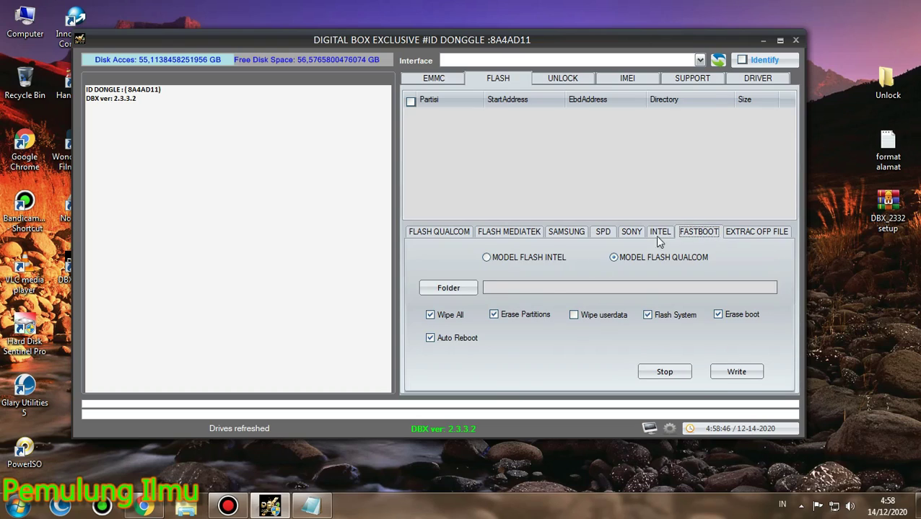
{"action": "left_click", "coordinate": [562, 260]}
{"action": "left_click", "coordinate": [642, 262]}
Try the OFP QUALCOM, OFP MEDIATEK, all OFP, all OPS and programxml extraction options
{"action": "left_click", "coordinate": [740, 238]}
{"action": "left_click", "coordinate": [480, 277]}
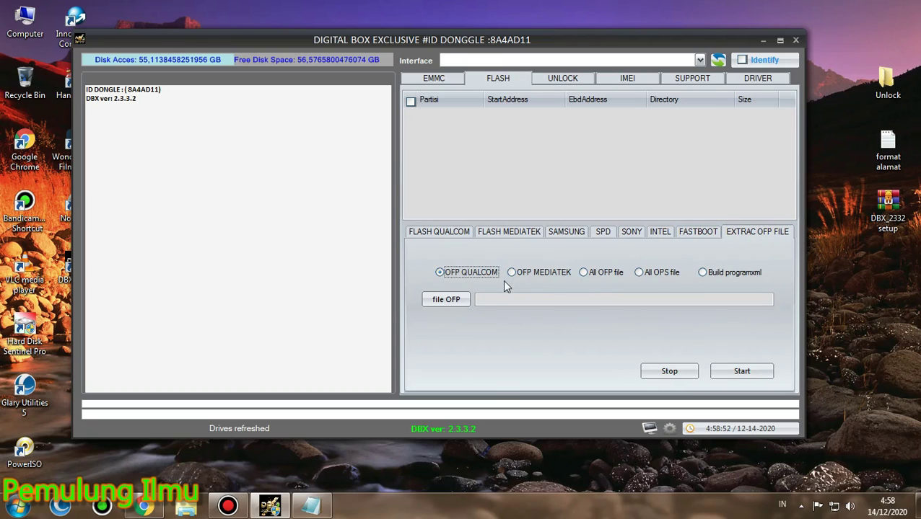
{"action": "left_click", "coordinate": [542, 277]}
{"action": "left_click", "coordinate": [592, 274]}
{"action": "left_click", "coordinate": [655, 274]}
{"action": "left_click", "coordinate": [701, 274]}
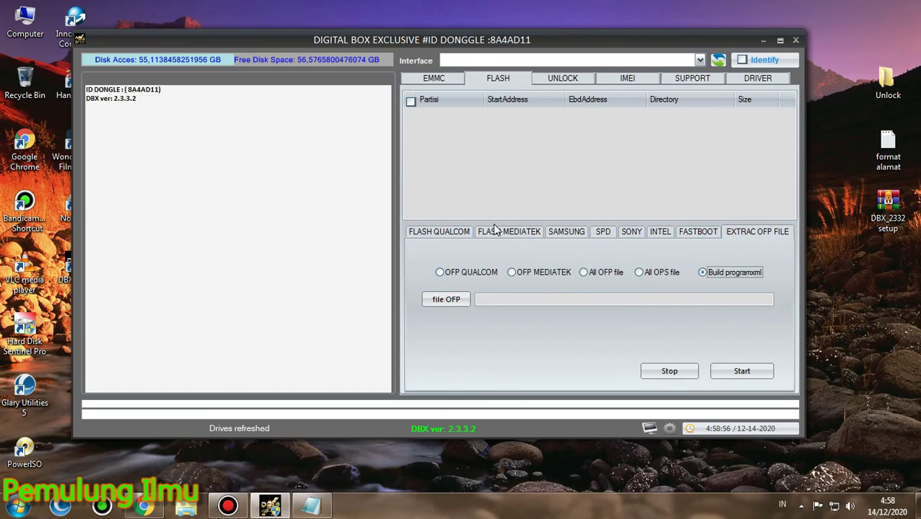
{"action": "left_click", "coordinate": [564, 80]}
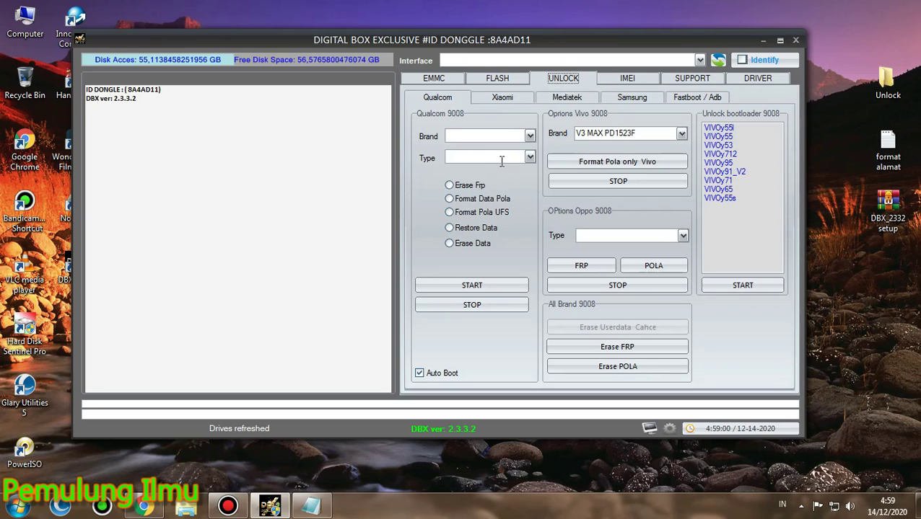
Browse the Qualcom brands OPPO (OPPO_3001) and VIVO (V3 MAX PD1523F) with their models
{"action": "left_click", "coordinate": [527, 138]}
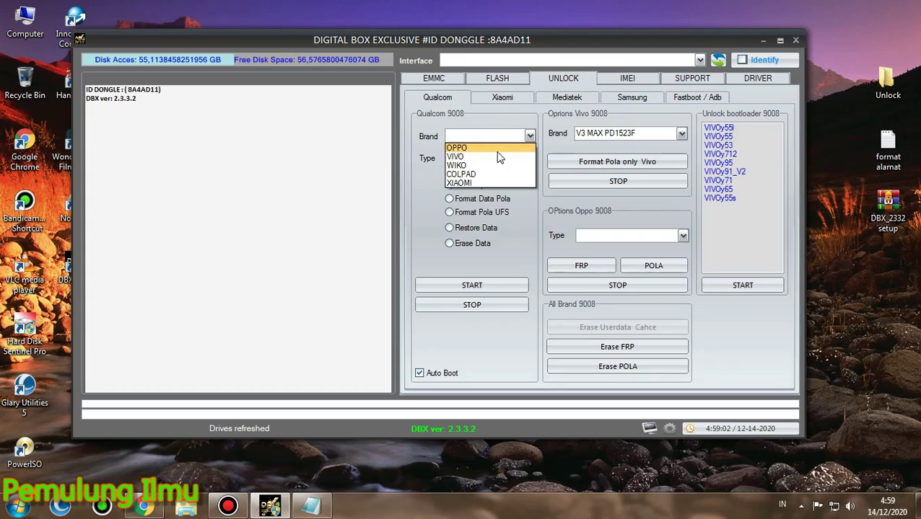
{"action": "left_click", "coordinate": [498, 148]}
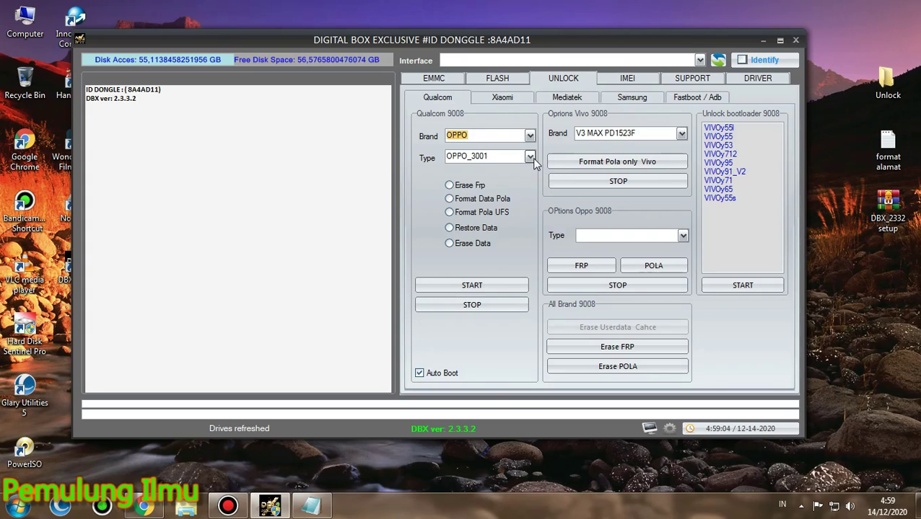
{"action": "left_click", "coordinate": [530, 156]}
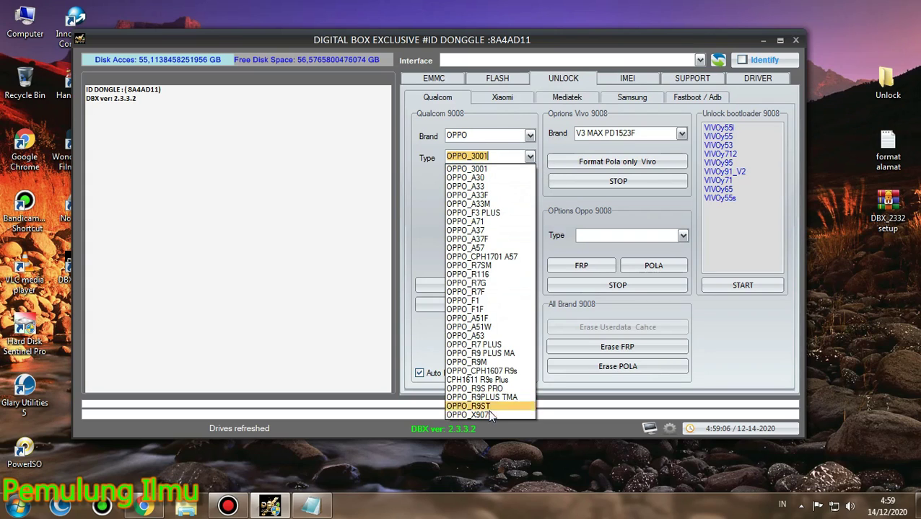
{"action": "left_click", "coordinate": [530, 137]}
{"action": "left_click", "coordinate": [530, 135]}
{"action": "left_click", "coordinate": [518, 157]}
{"action": "left_click", "coordinate": [529, 158]}
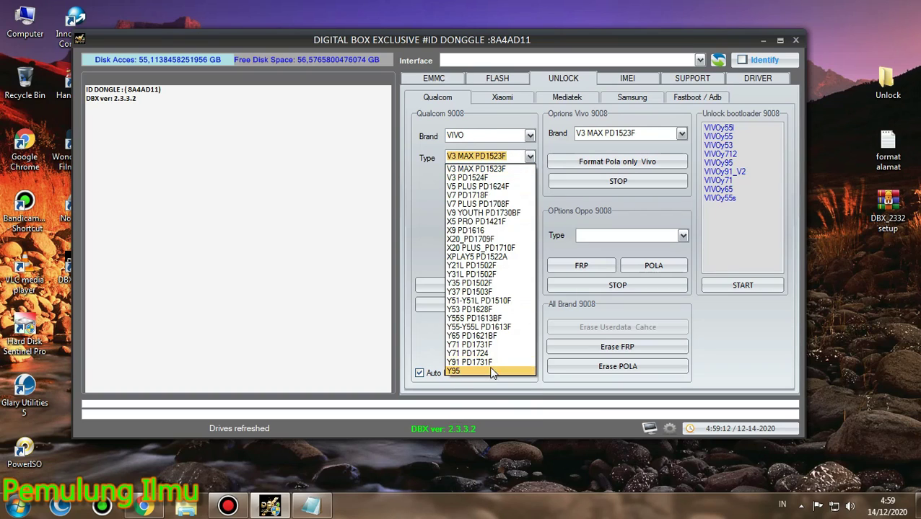
{"action": "left_click", "coordinate": [528, 141]}
Set brand XIAOMI with Redmi_Note3_kenzo, choose Restore Data, and check the Vivo models list
{"action": "left_click", "coordinate": [529, 136]}
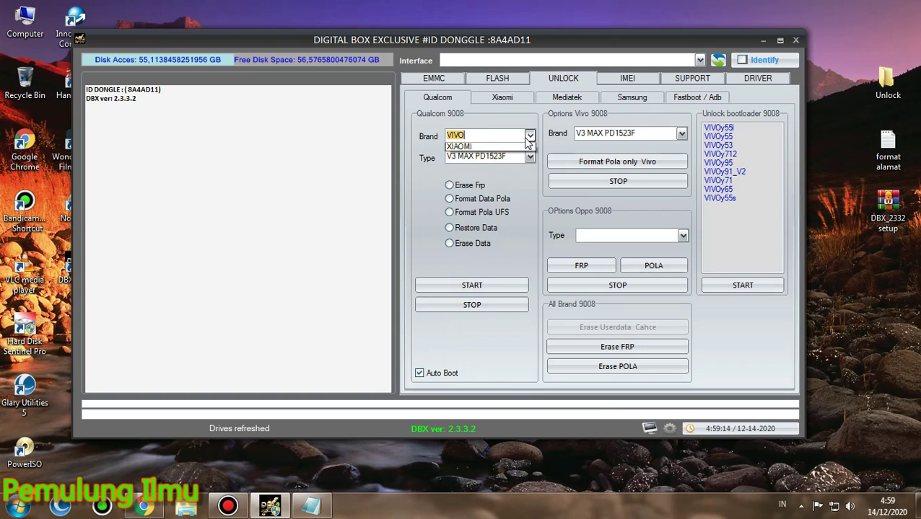
{"action": "left_click", "coordinate": [516, 184]}
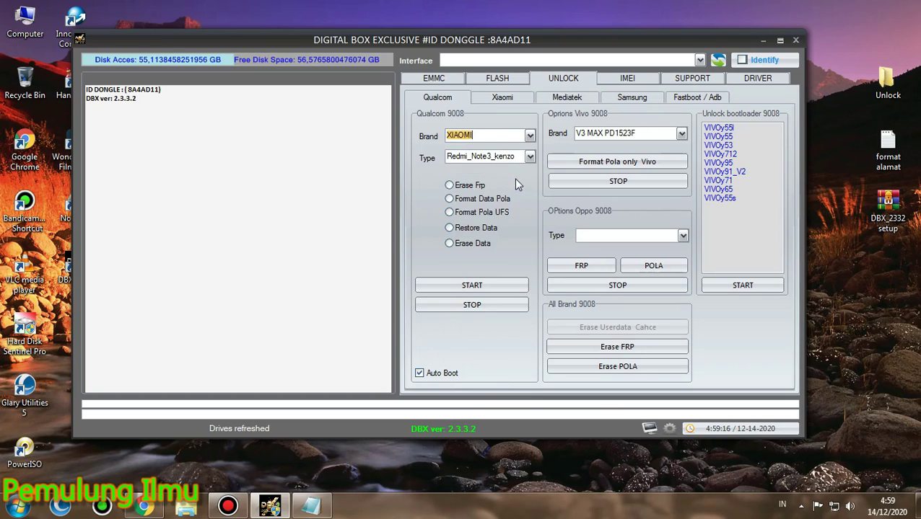
{"action": "left_click", "coordinate": [529, 160]}
{"action": "scroll", "coordinate": [528, 205], "scroll_direction": "down", "scroll_amount": 2}
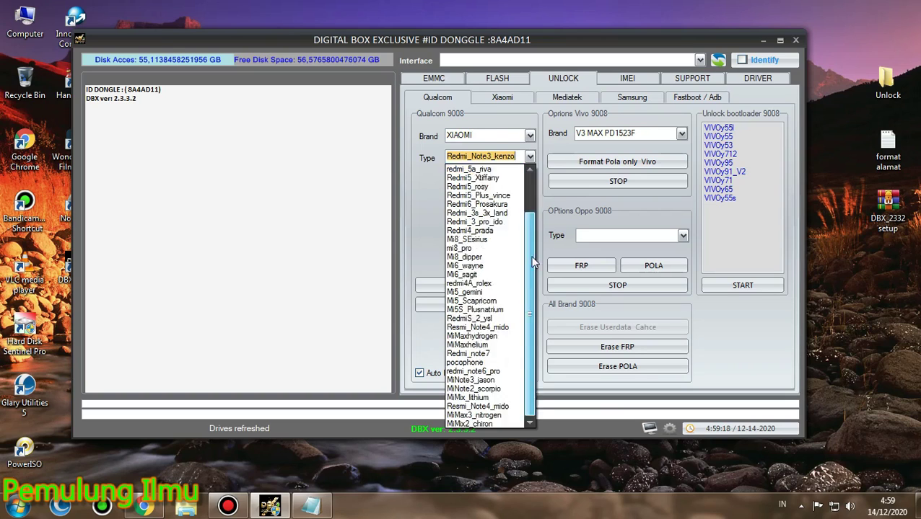
{"action": "scroll", "coordinate": [534, 303], "scroll_direction": "up", "scroll_amount": 2}
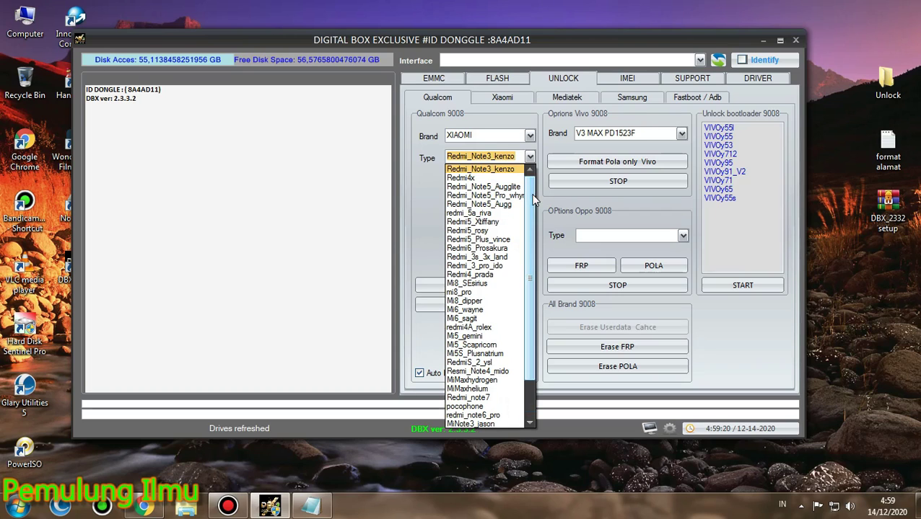
{"action": "left_click", "coordinate": [512, 114]}
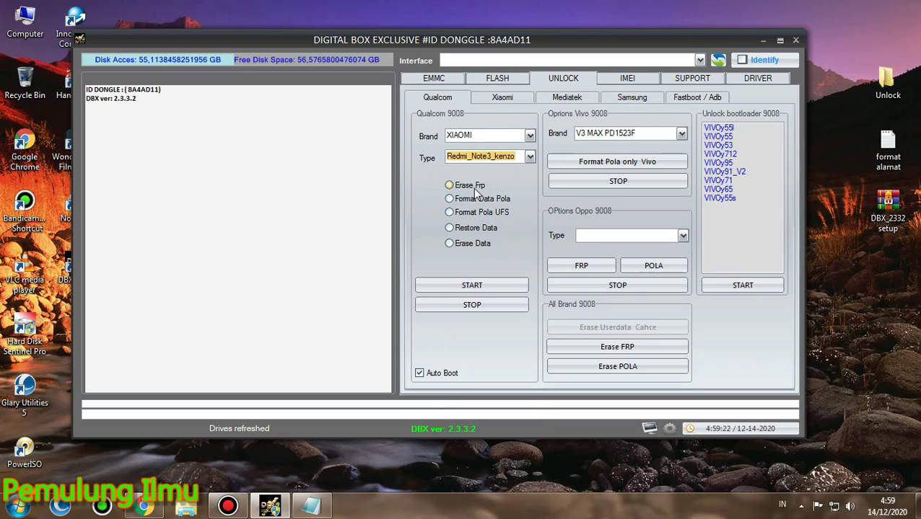
{"action": "left_click", "coordinate": [473, 199]}
{"action": "left_click", "coordinate": [472, 212]}
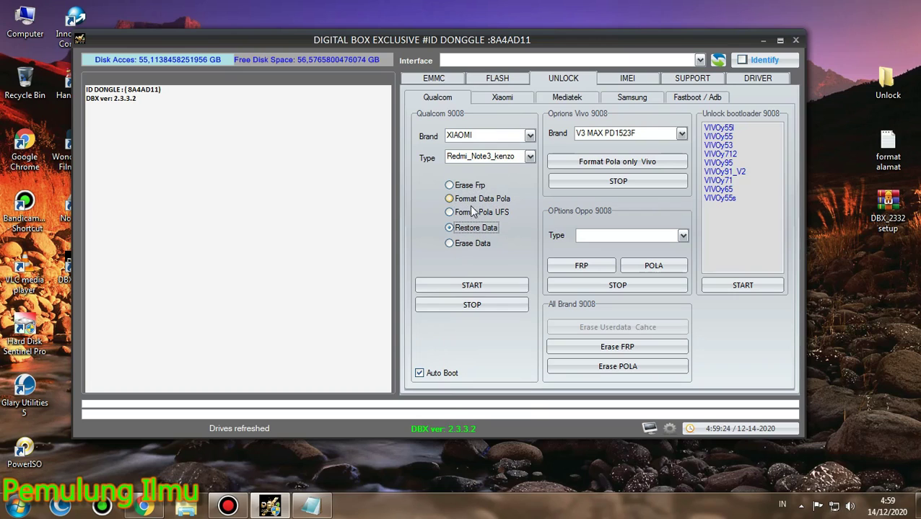
{"action": "left_click", "coordinate": [680, 134]}
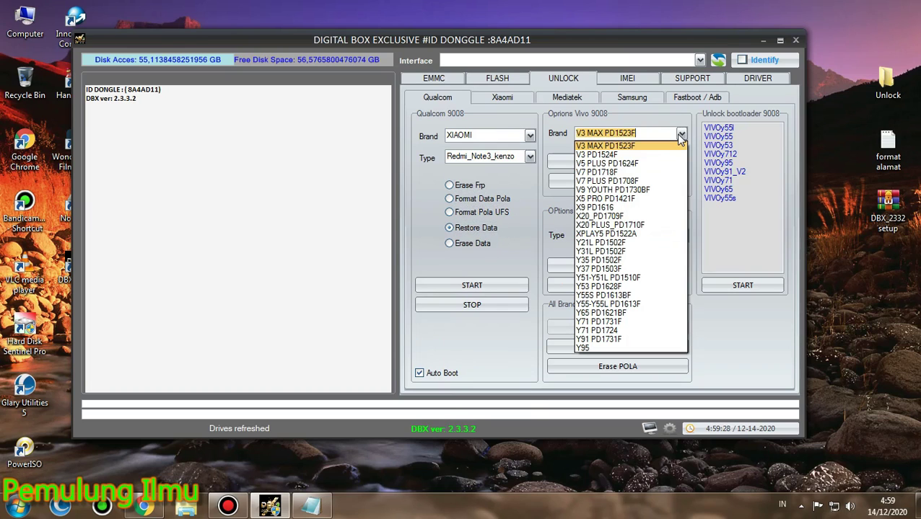
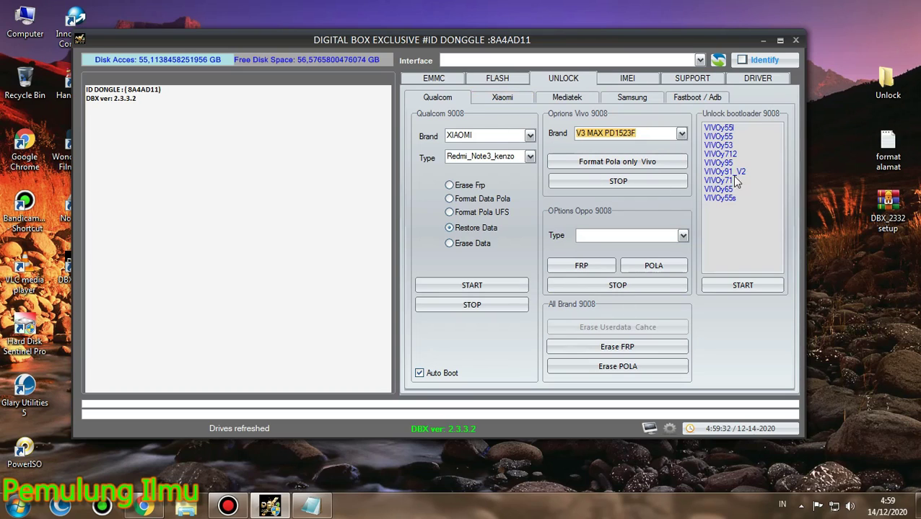
Select the VIVOy55i model in the Vivo Unlock bootloader list
{"action": "left_click_drag", "start_coordinate": [710, 148], "coordinate": [715, 128]}
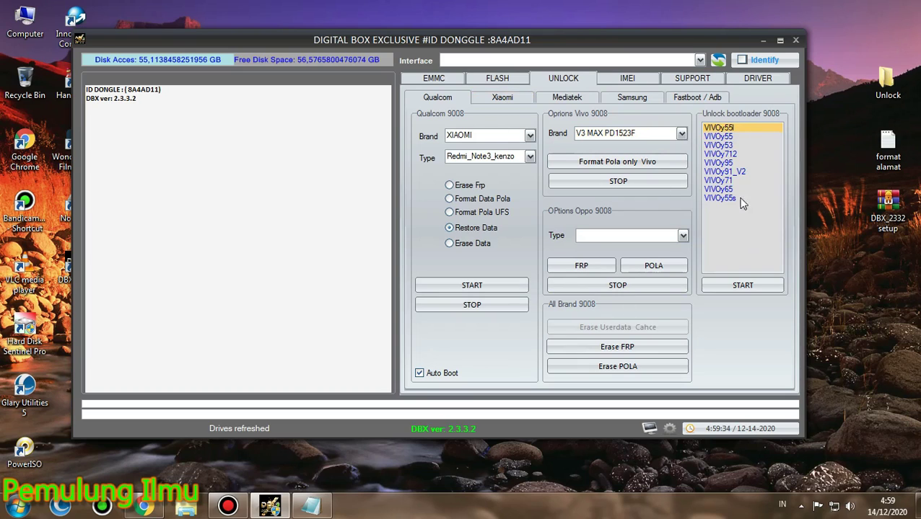
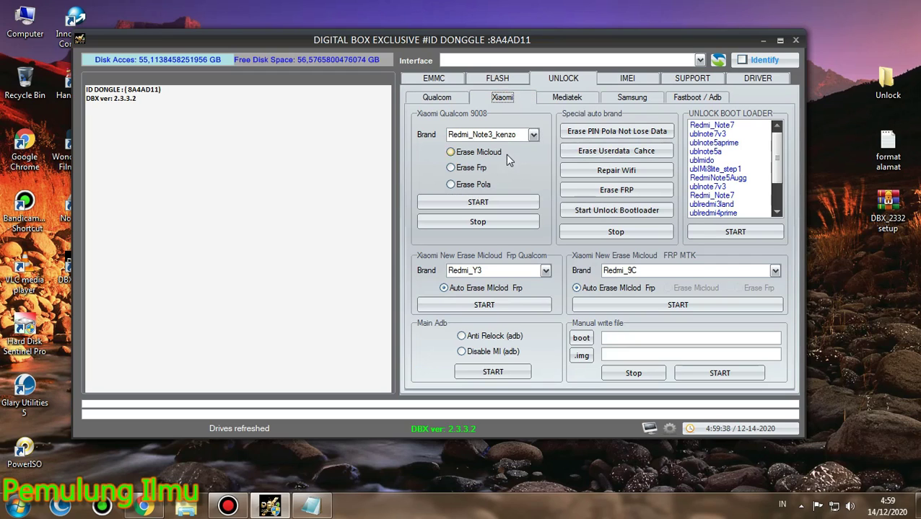
Scroll through the Xiaomi Qualcomm 9008 model list, keeping Redmi_Note3_kenzo as the selected brand
{"action": "left_click", "coordinate": [532, 135]}
{"action": "scroll", "coordinate": [535, 265], "scroll_direction": "down", "scroll_amount": 5}
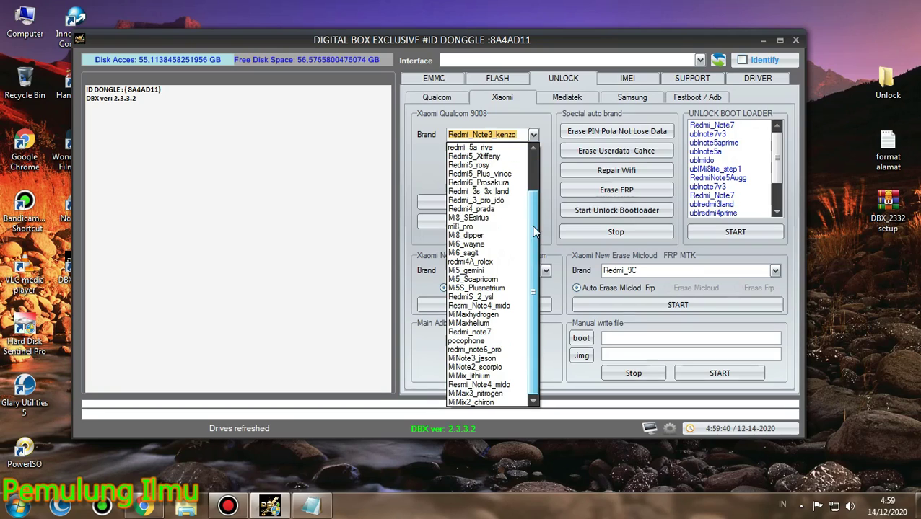
{"action": "scroll", "coordinate": [536, 227], "scroll_direction": "up", "scroll_amount": 5}
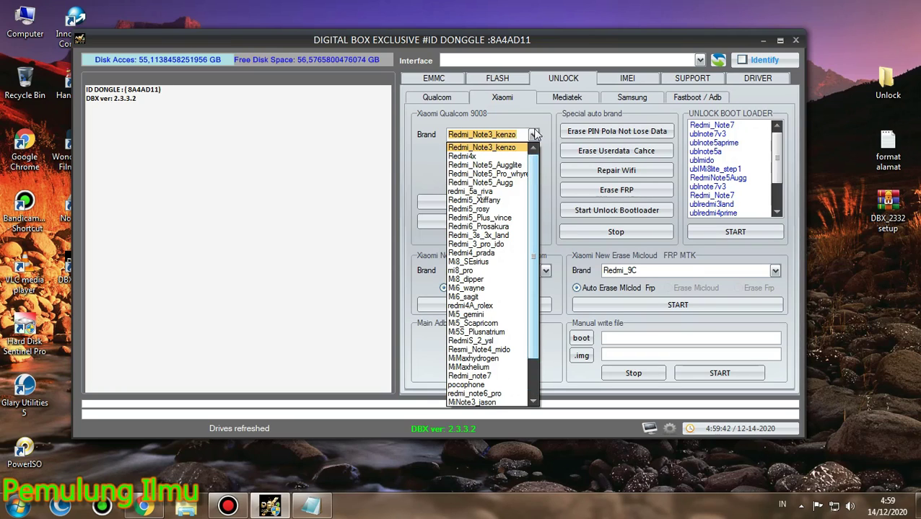
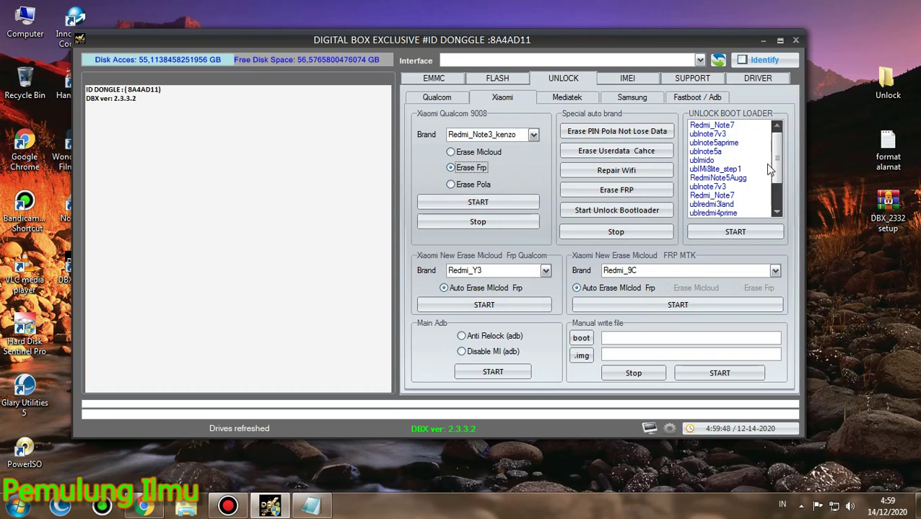
{"action": "left_click_drag", "start_coordinate": [770, 173], "coordinate": [775, 163]}
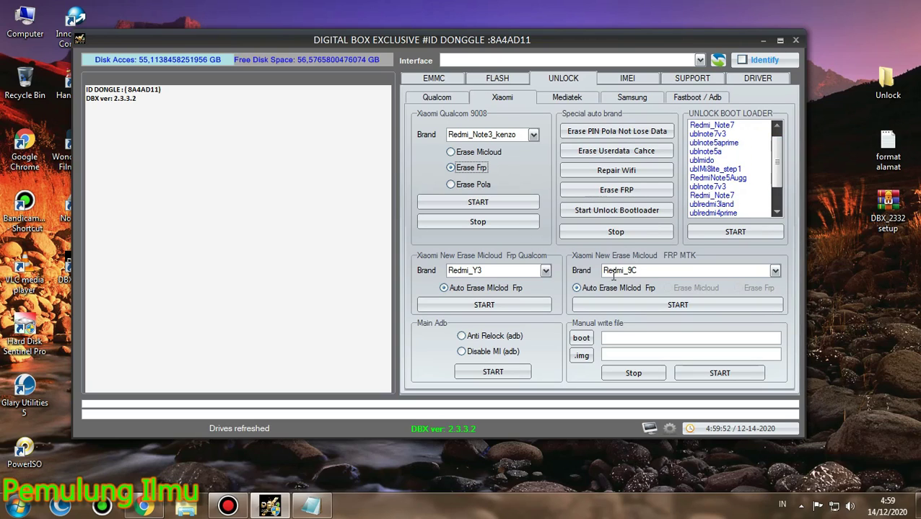
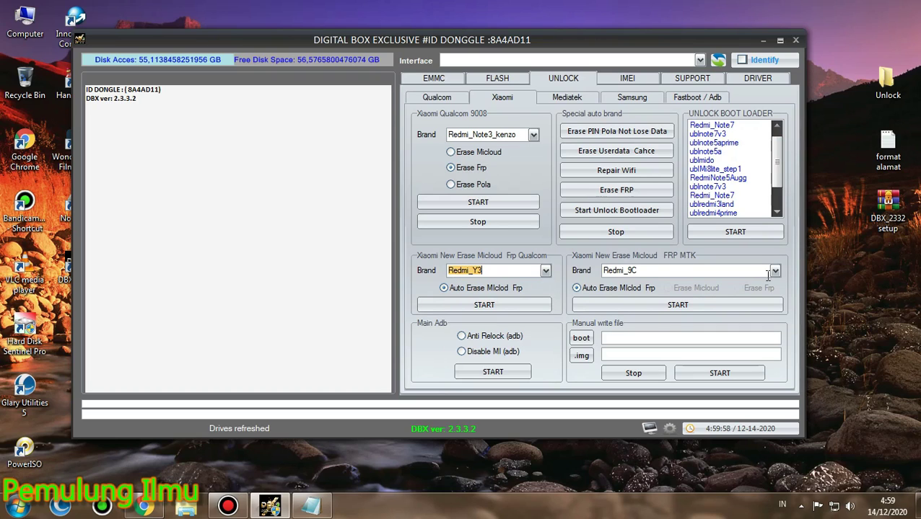
Reselect Redmi_9C as the Xiaomi MTK Micloud/FRP brand and switch to the Mediatek unlock page
{"action": "left_click", "coordinate": [775, 273]}
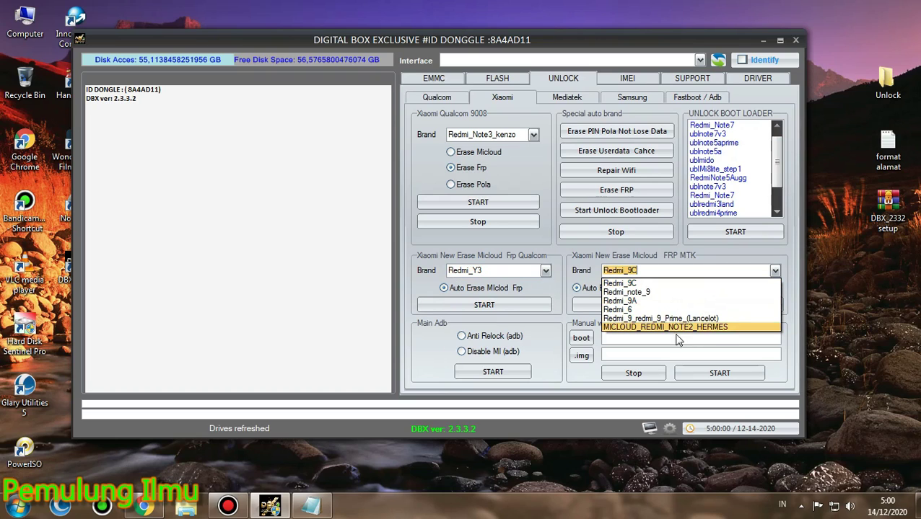
{"action": "left_click", "coordinate": [620, 283]}
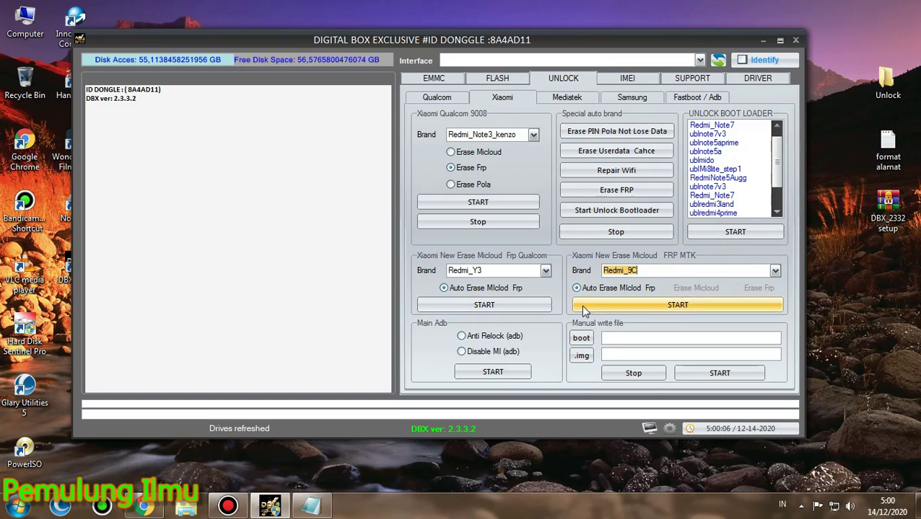
{"action": "left_click", "coordinate": [557, 98]}
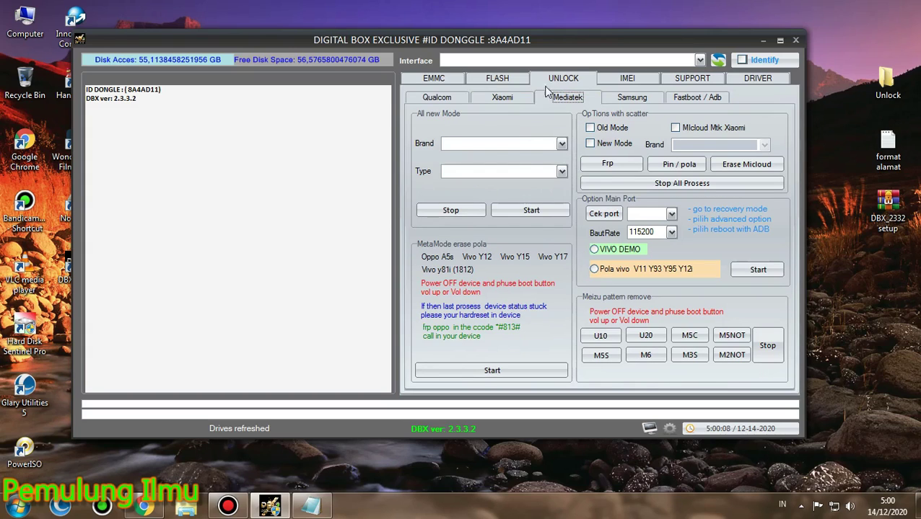
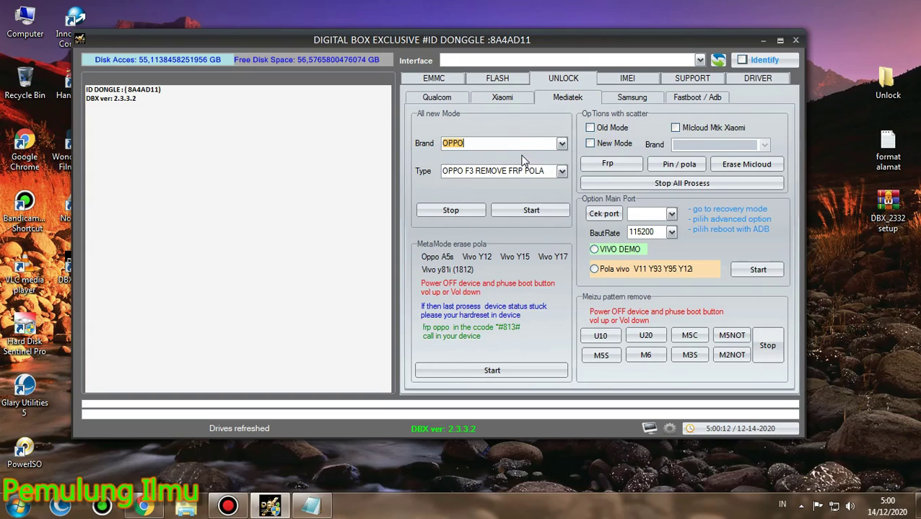
Show the available OPPO unlock types in the Mediatek Type dropdown
{"action": "left_click", "coordinate": [558, 173]}
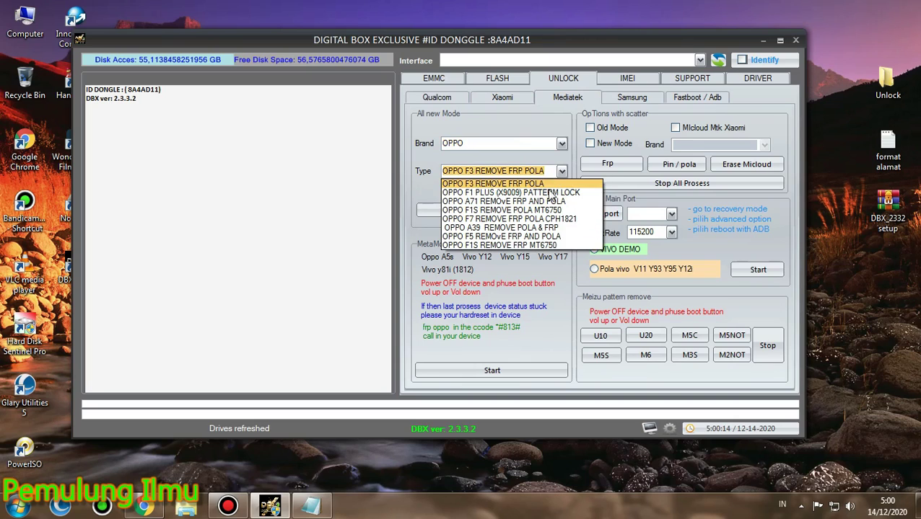
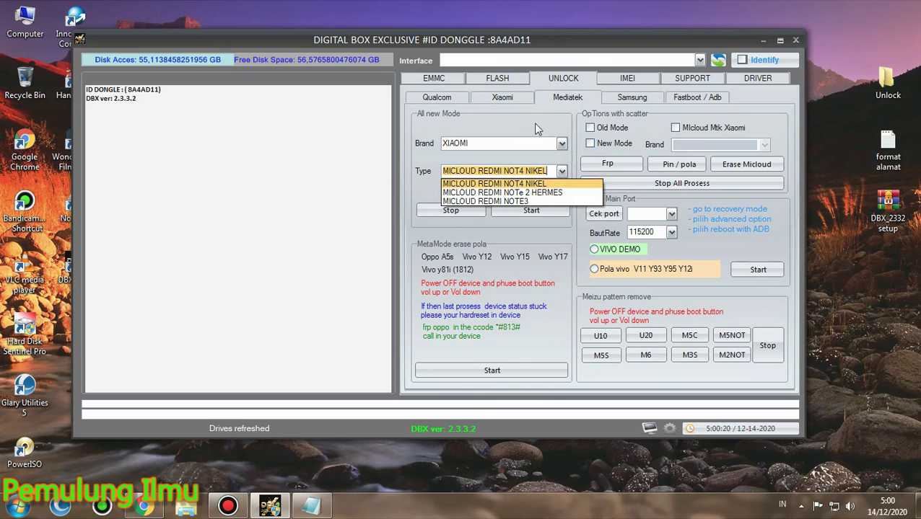
Select MICLOUD REDMI NOT4 NIKEL as the Xiaomi type in the Mediatek unlock section
{"action": "left_click", "coordinate": [538, 129]}
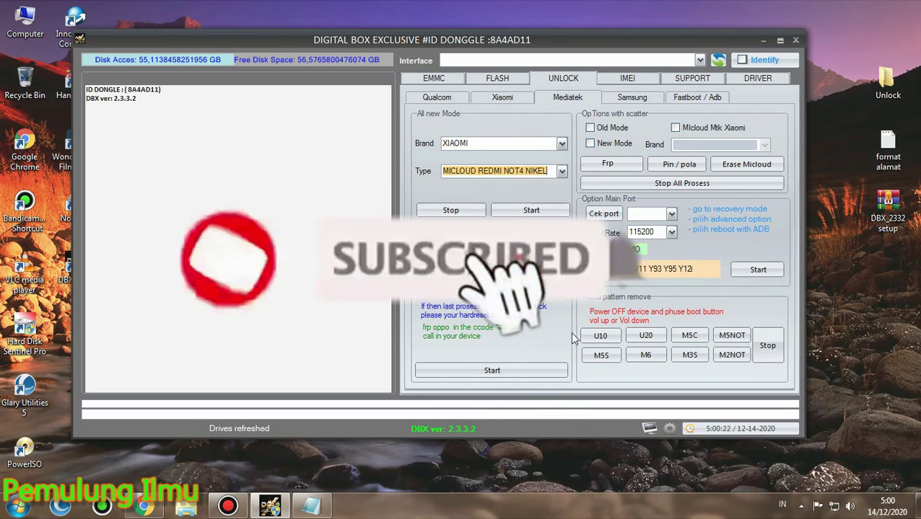
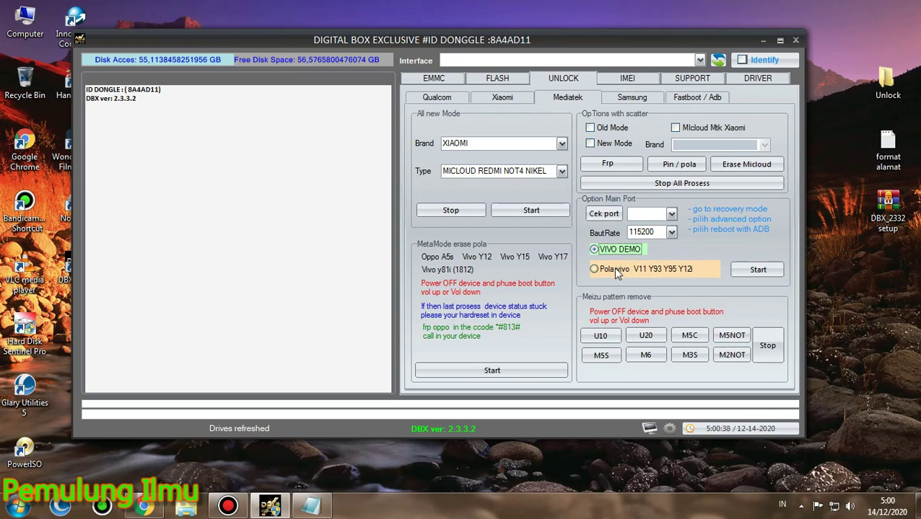
Switch to the Samsung unlock options and choose Qualcom as the download mode
{"action": "left_click", "coordinate": [670, 213]}
{"action": "left_click", "coordinate": [633, 98]}
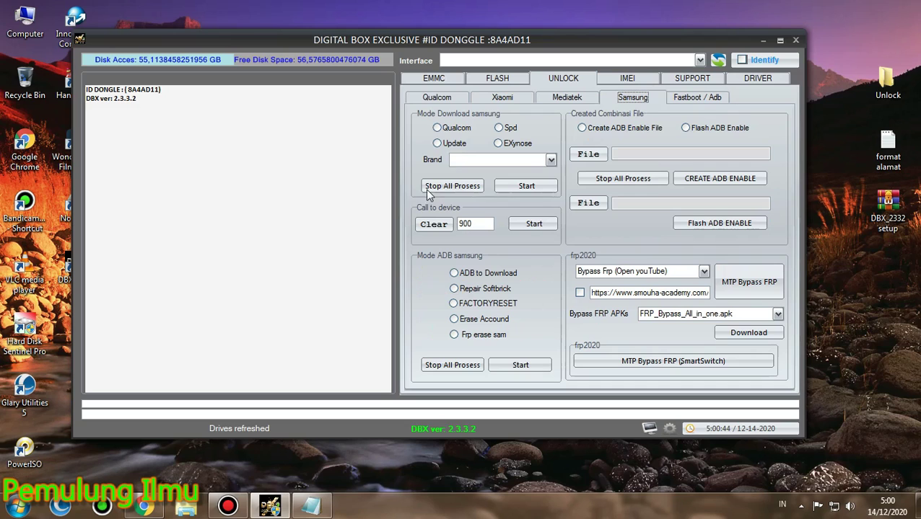
{"action": "left_click", "coordinate": [457, 128]}
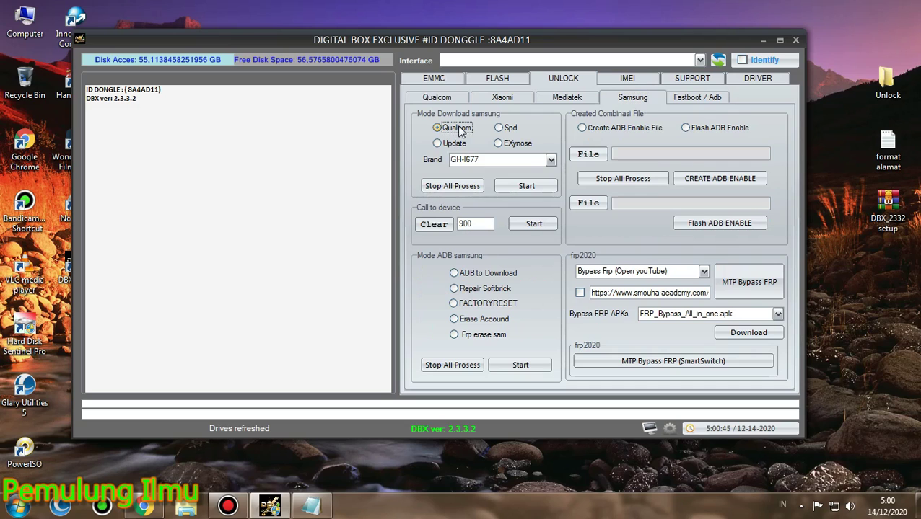
Keep GH-I677 as the brand model, then reopen the Brand list to browse other models
{"action": "left_click", "coordinate": [547, 159]}
{"action": "left_click_drag", "start_coordinate": [551, 186], "coordinate": [552, 182]}
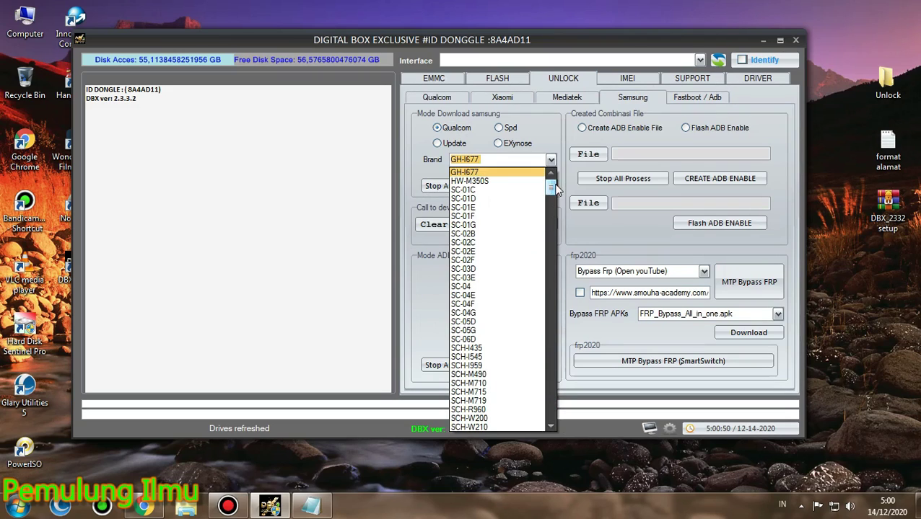
{"action": "left_click", "coordinate": [463, 140]}
{"action": "left_click", "coordinate": [550, 163]}
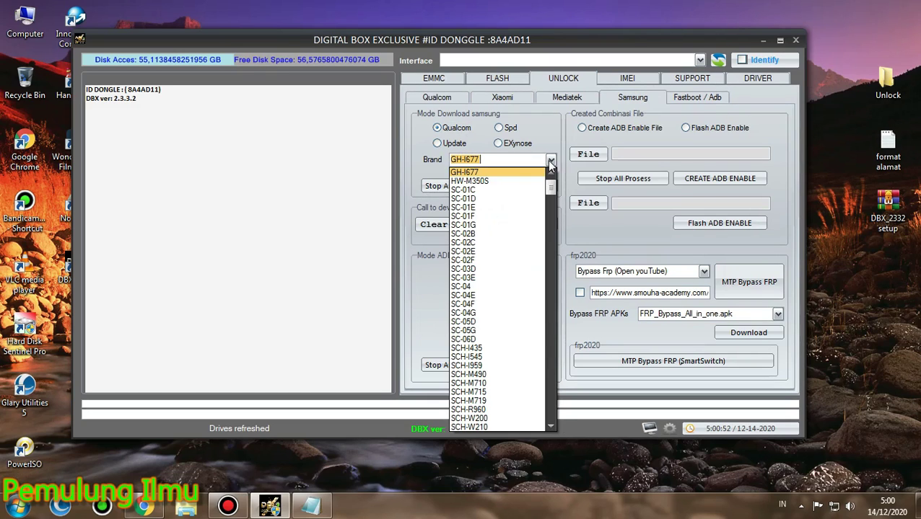
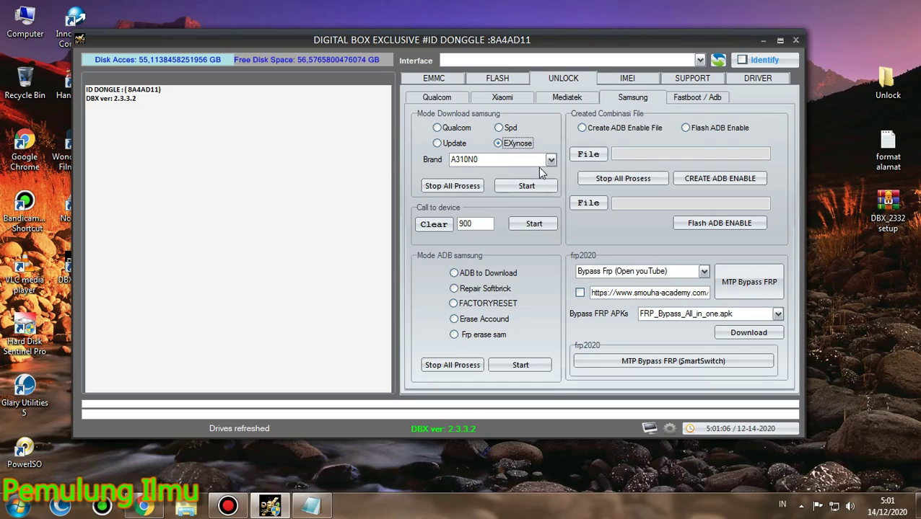
Keep A310N0 as the Samsung brand and choose FACTORYRESET under Mode ADB samsung
{"action": "left_click", "coordinate": [550, 160]}
{"action": "left_click_drag", "start_coordinate": [553, 208], "coordinate": [545, 202]}
{"action": "left_click", "coordinate": [547, 148]}
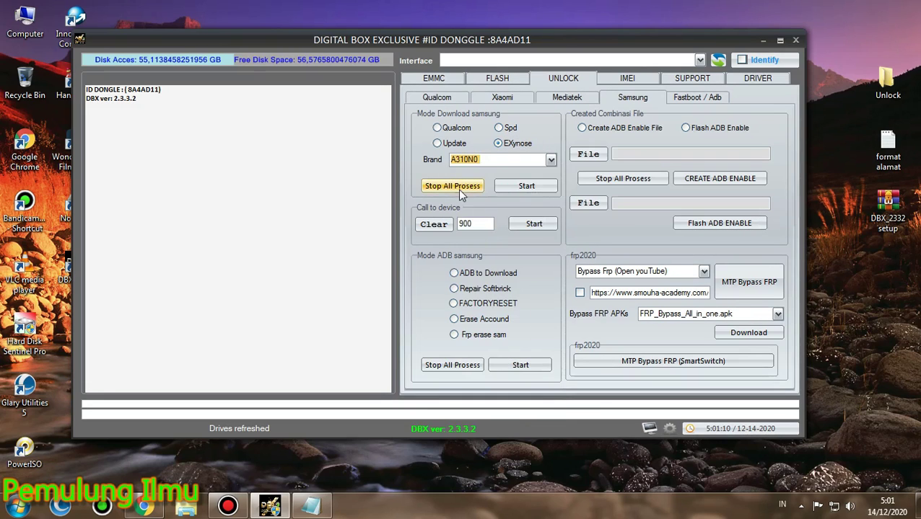
{"action": "left_click", "coordinate": [470, 280]}
{"action": "left_click", "coordinate": [479, 305]}
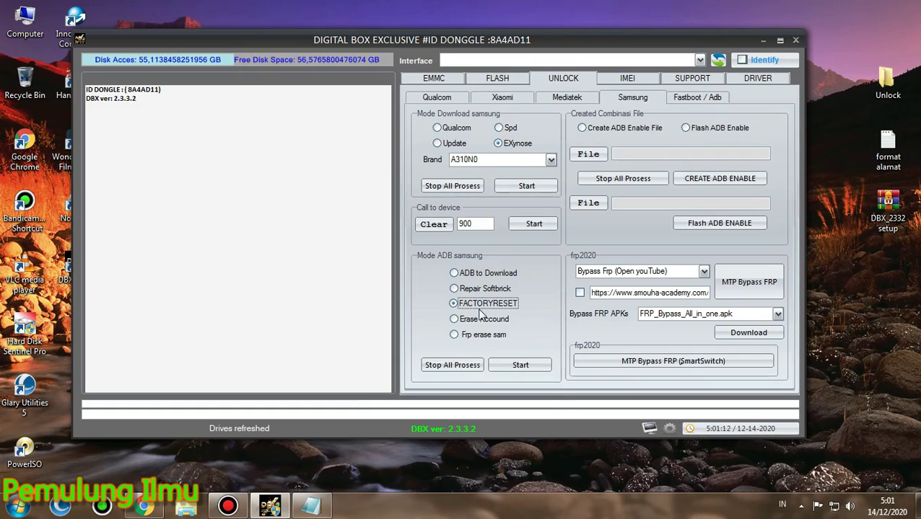
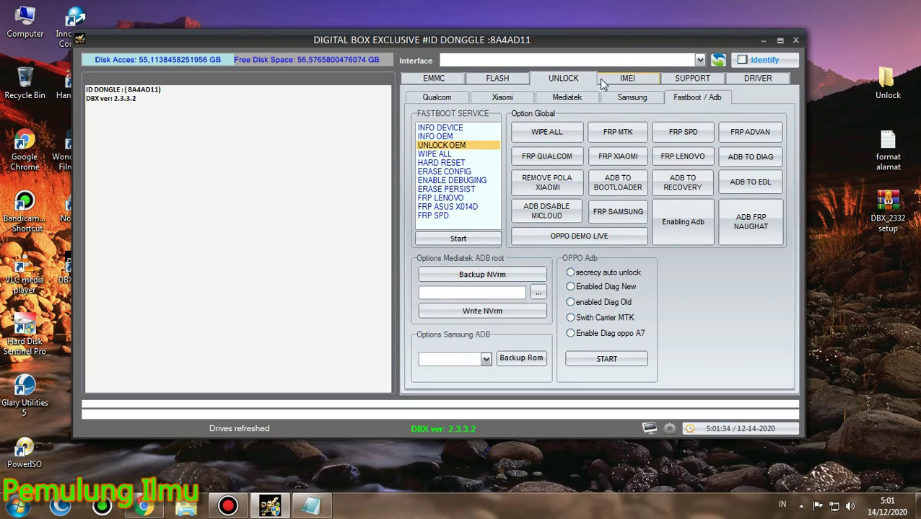
{"action": "left_click", "coordinate": [631, 79]}
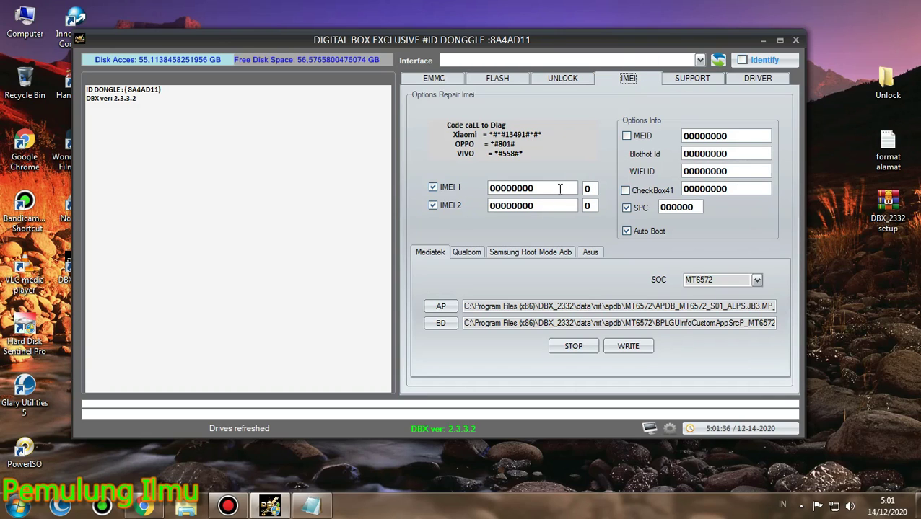
{"action": "left_click_drag", "start_coordinate": [559, 188], "coordinate": [473, 188]}
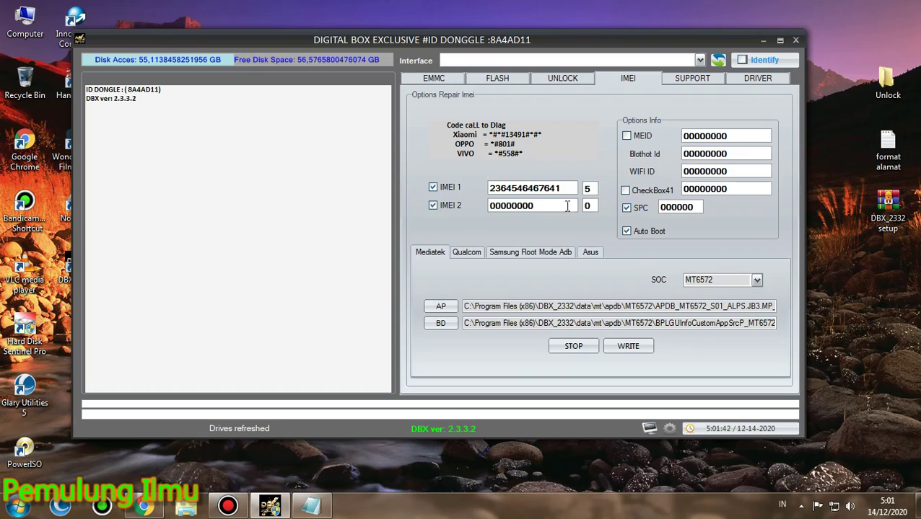
{"action": "left_click_drag", "start_coordinate": [561, 205], "coordinate": [473, 214]}
{"action": "key", "text": "BackSpace"}
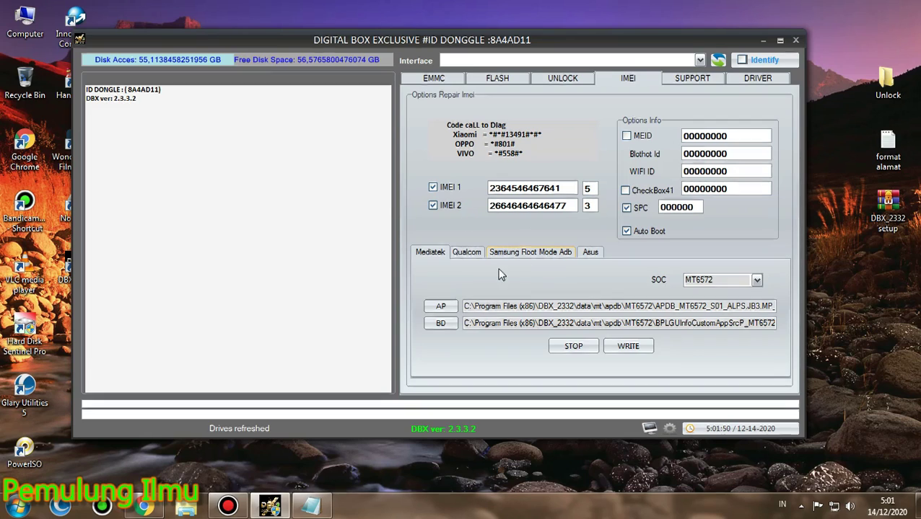
View the Qualcom, Samsung and Asus IMEI repair options, then enable MEID
{"action": "left_click", "coordinate": [471, 251]}
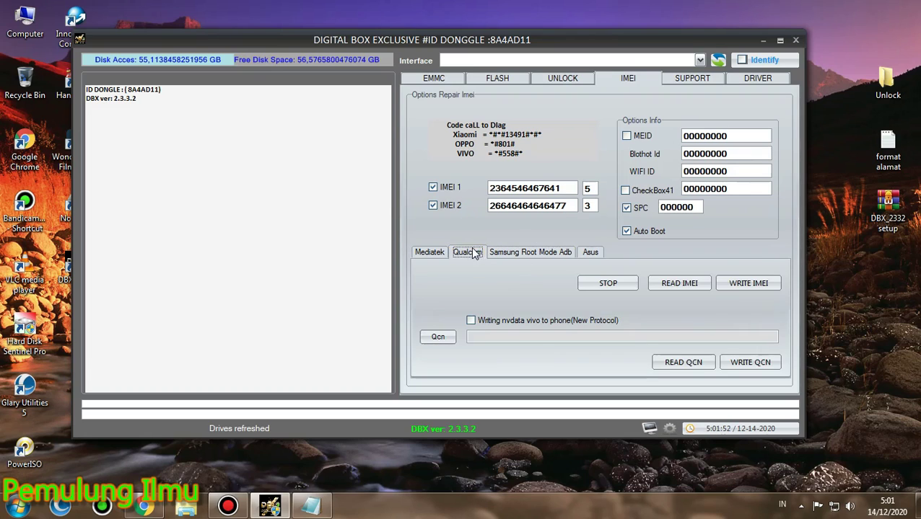
{"action": "left_click", "coordinate": [504, 255]}
{"action": "left_click", "coordinate": [588, 253]}
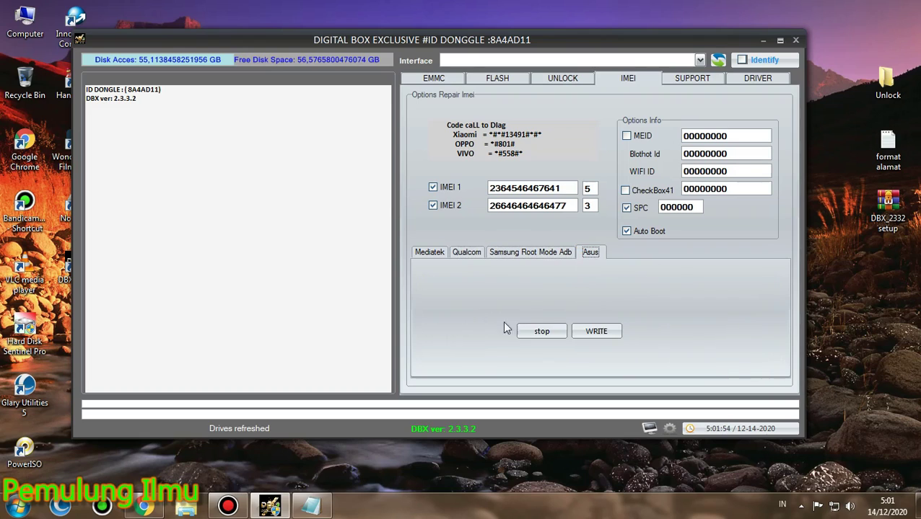
{"action": "left_click", "coordinate": [625, 135]}
{"action": "left_click", "coordinate": [570, 136]}
Browse Xiaomi firmware types, Redmi Note 9 4G (China), and fastboot tgz versus recovery zip downloads
{"action": "left_click", "coordinate": [706, 79]}
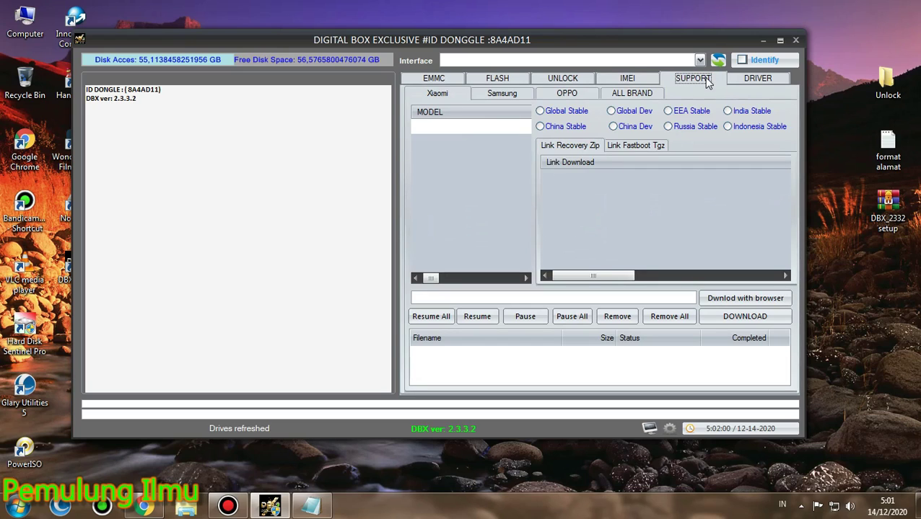
{"action": "left_click", "coordinate": [561, 112]}
{"action": "left_click", "coordinate": [559, 126]}
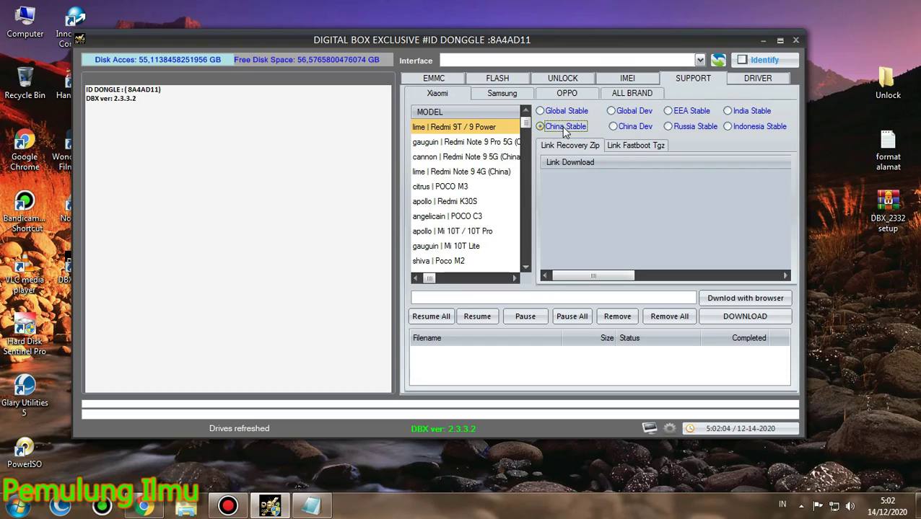
{"action": "left_click", "coordinate": [627, 111]}
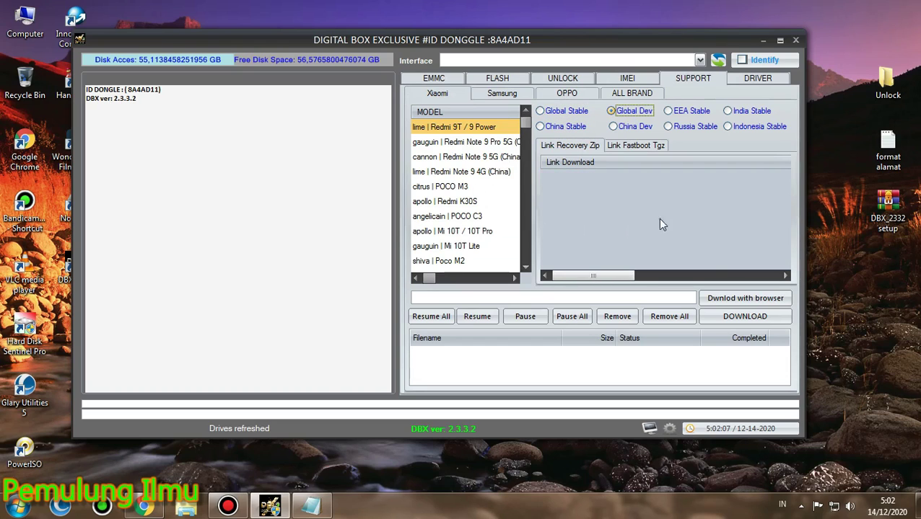
{"action": "left_click", "coordinate": [486, 174]}
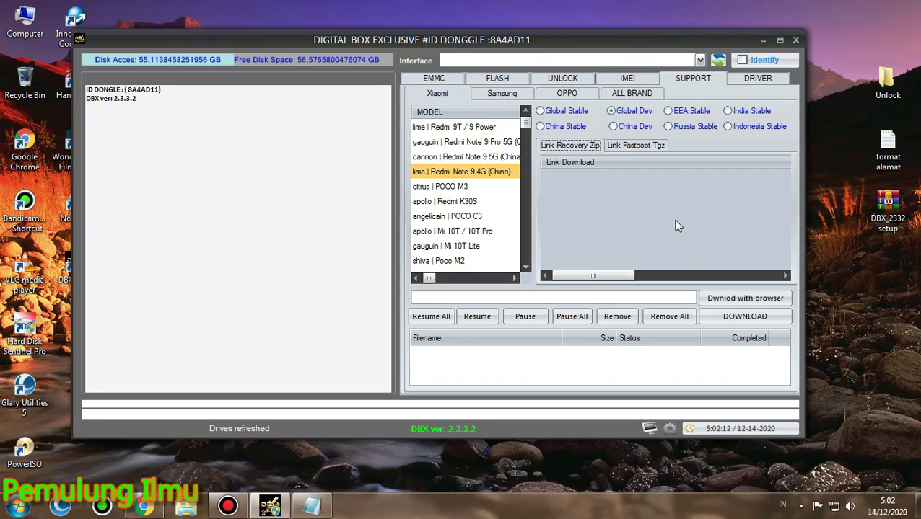
{"action": "left_click", "coordinate": [581, 112]}
{"action": "left_click", "coordinate": [631, 147]}
{"action": "left_click", "coordinate": [582, 149]}
{"action": "left_click", "coordinate": [627, 147]}
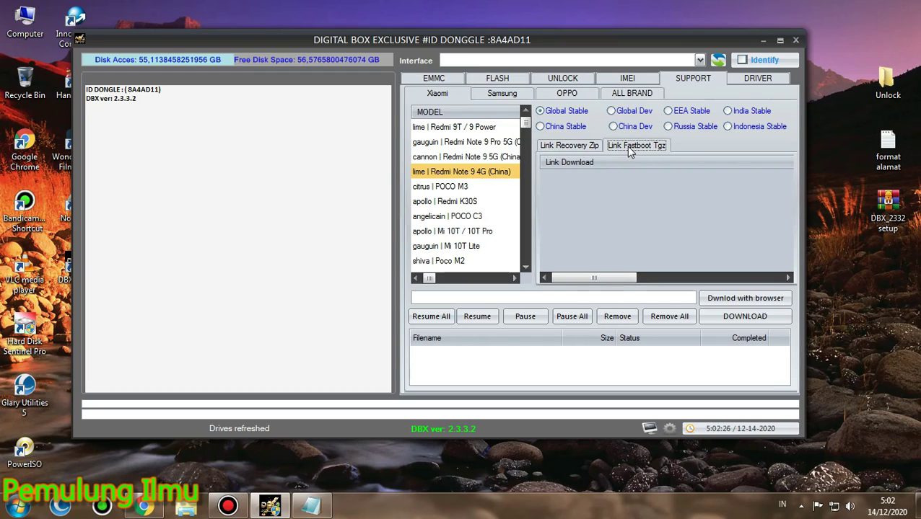
Look through the Samsung, OPPO and ALL BRAND firmware lists
{"action": "left_click", "coordinate": [505, 94]}
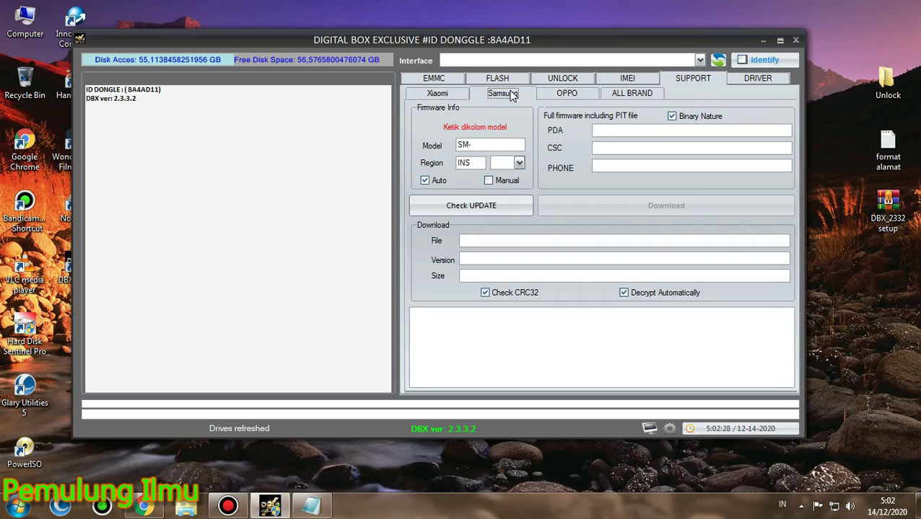
{"action": "left_click", "coordinate": [567, 96]}
{"action": "left_click", "coordinate": [632, 93]}
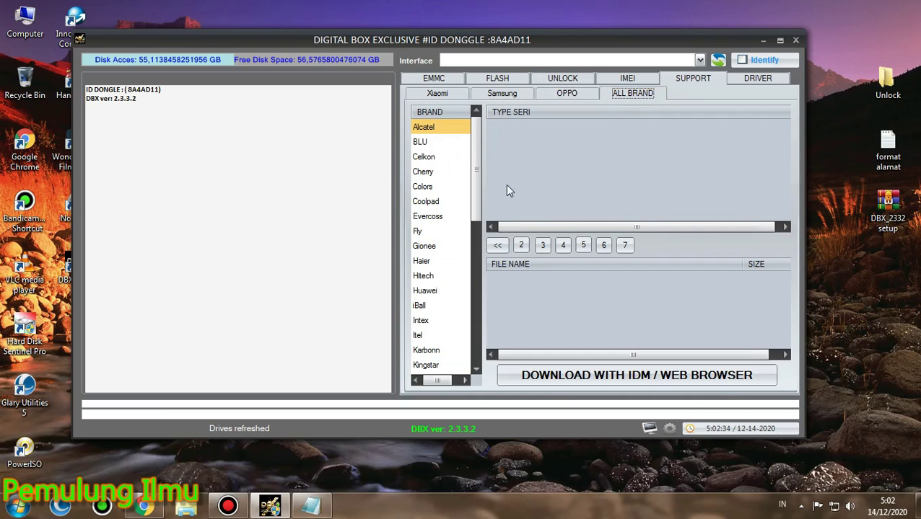
{"action": "left_click_drag", "start_coordinate": [478, 168], "coordinate": [471, 296]}
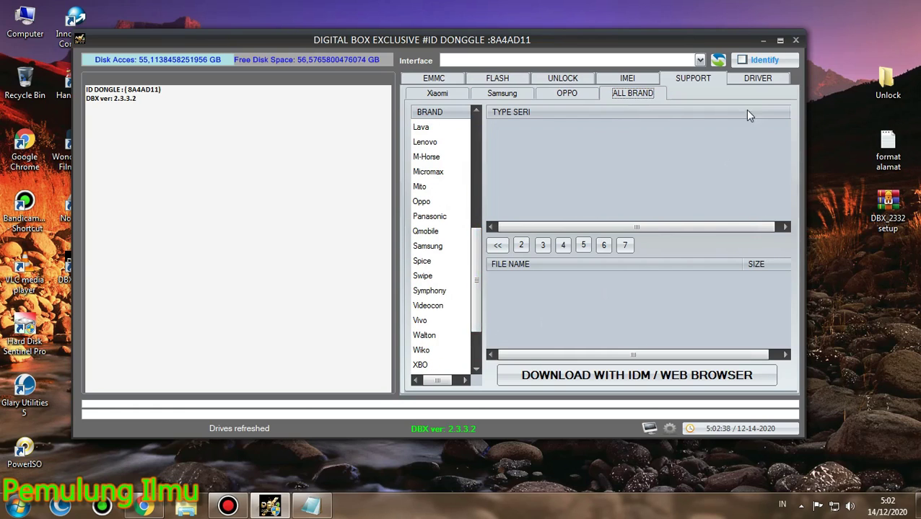
Visit the Driver, Unlock and Flash pages, end on EMMC, then bring Notepad forward
{"action": "left_click", "coordinate": [750, 84]}
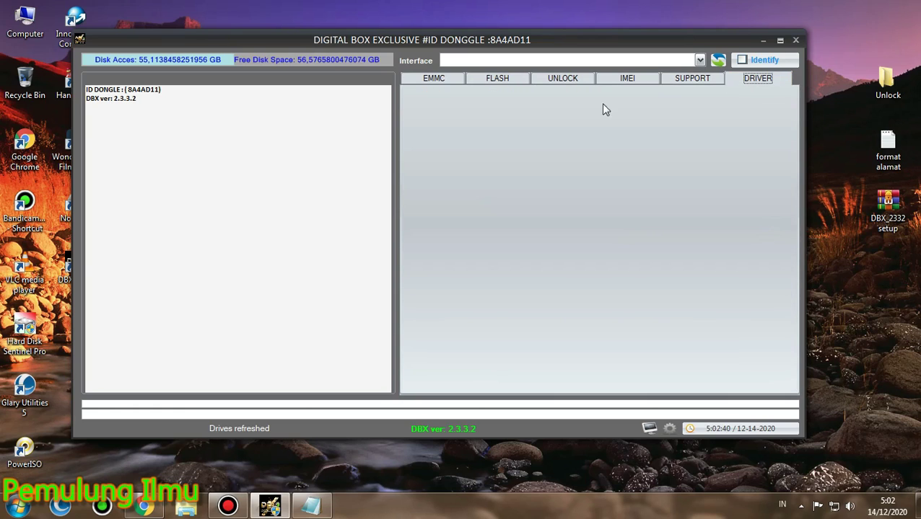
{"action": "left_click", "coordinate": [689, 81]}
{"action": "left_click", "coordinate": [626, 79]}
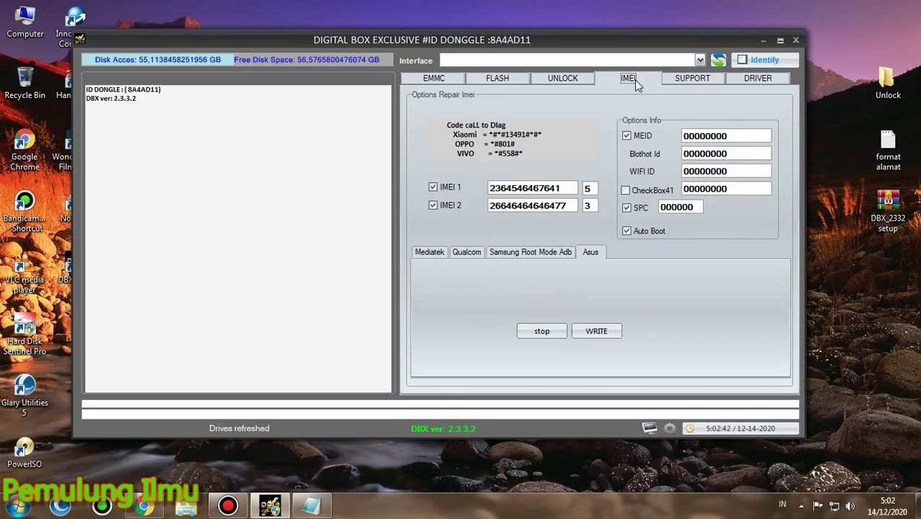
{"action": "left_click", "coordinate": [580, 83]}
{"action": "left_click", "coordinate": [498, 81]}
{"action": "left_click", "coordinate": [452, 82]}
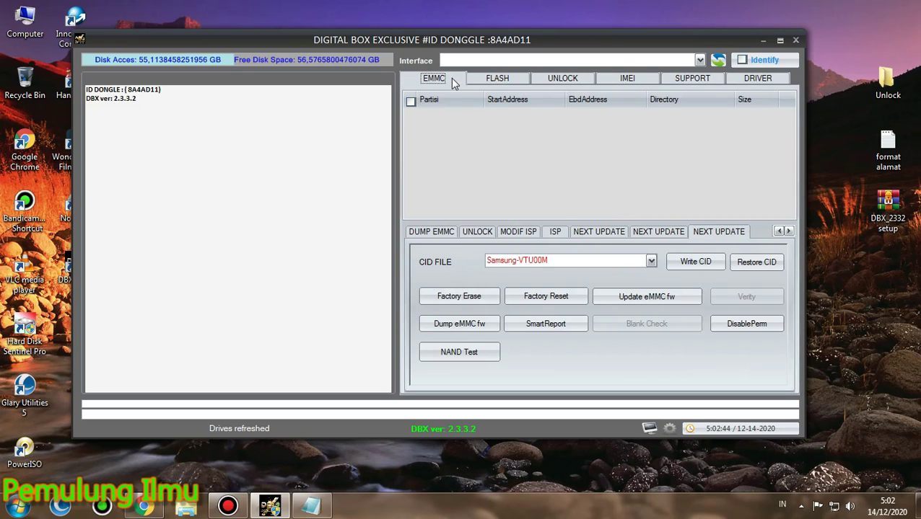
{"action": "left_click", "coordinate": [311, 507]}
Type 'ok gaiss demikian lah penampakan dbx update terbaru versi 2332..untuk lebih jelas nya' and 'kalian cek aja sendiri ya gaiss'
{"action": "left_click", "coordinate": [189, 210]}
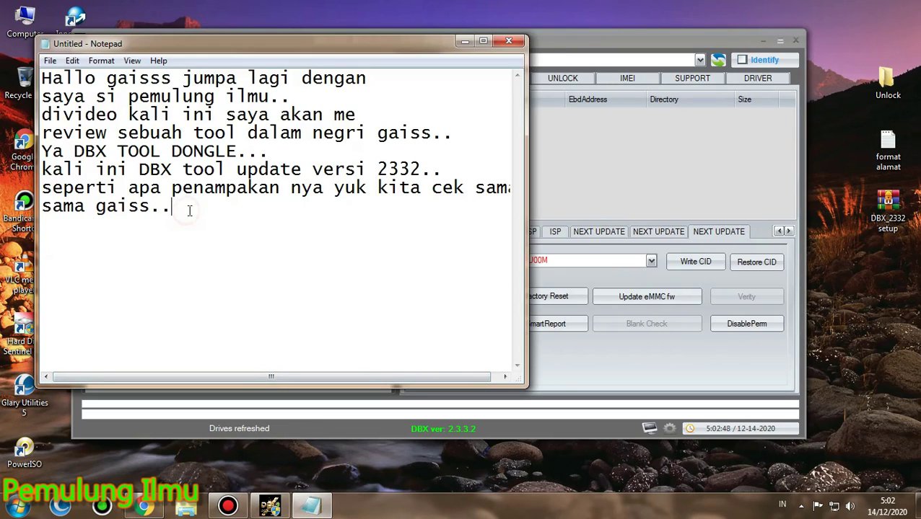
{"action": "type", "text": "ok g"}
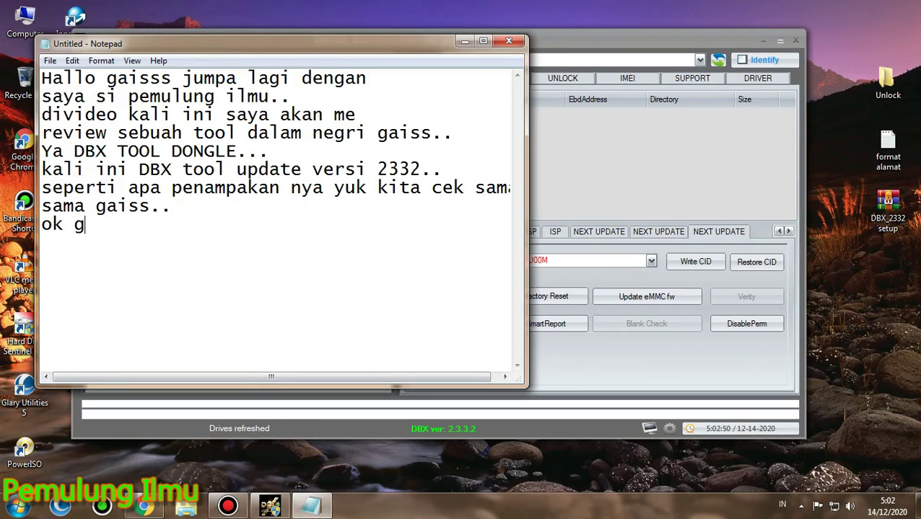
{"action": "type", "text": "aiss demi"}
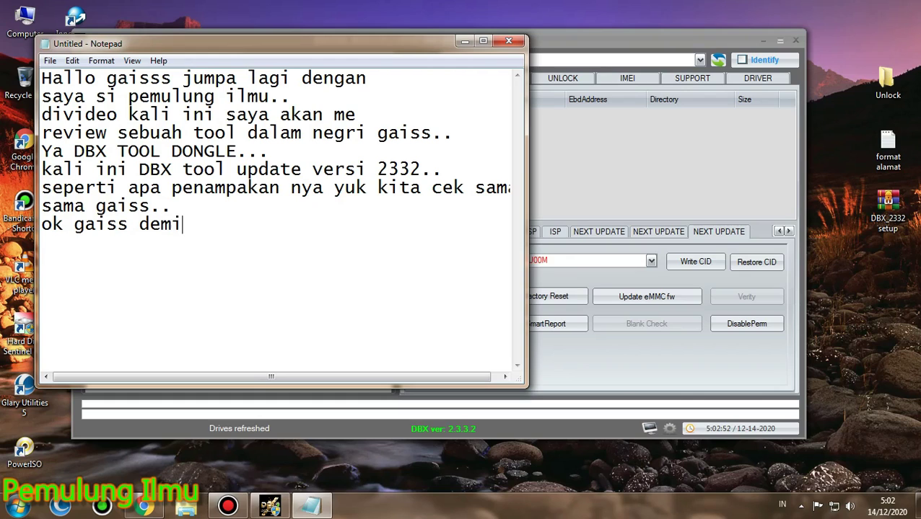
{"action": "type", "text": "kian lah"}
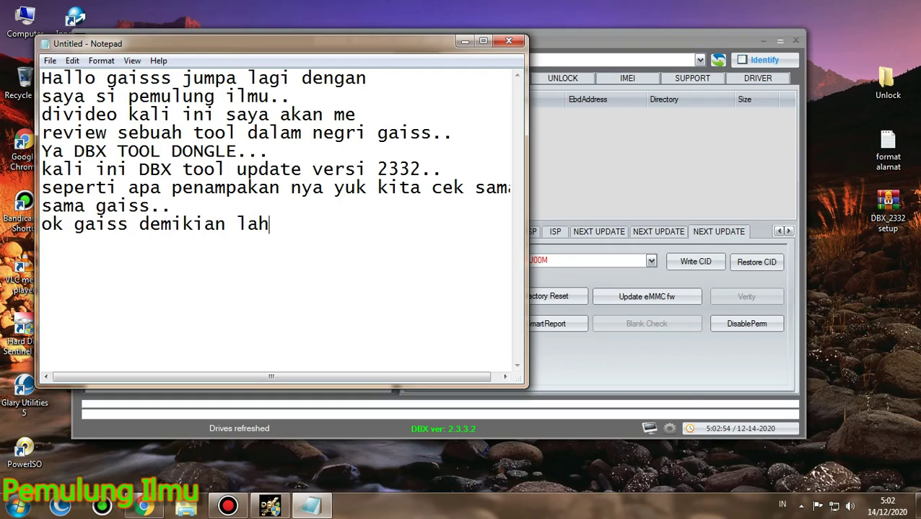
{"action": "type", "text": " penampaka"}
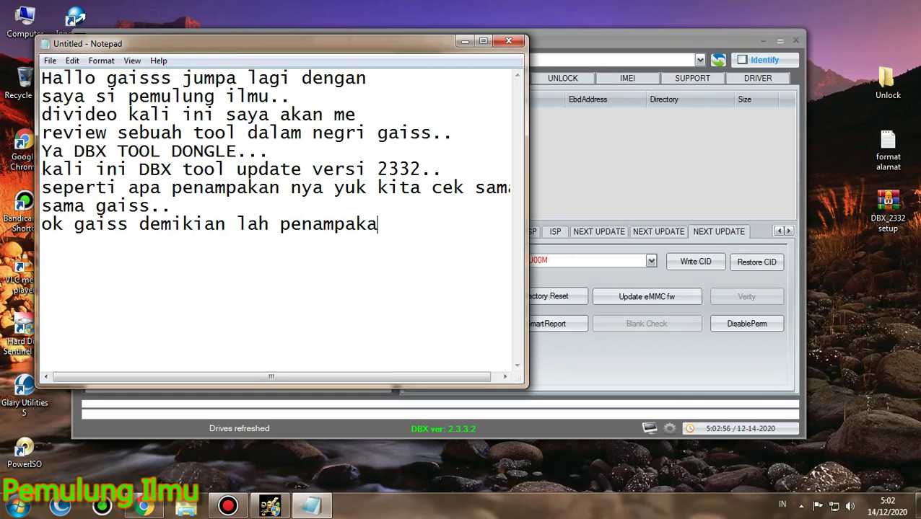
{"action": "type", "text": "n dbx u"}
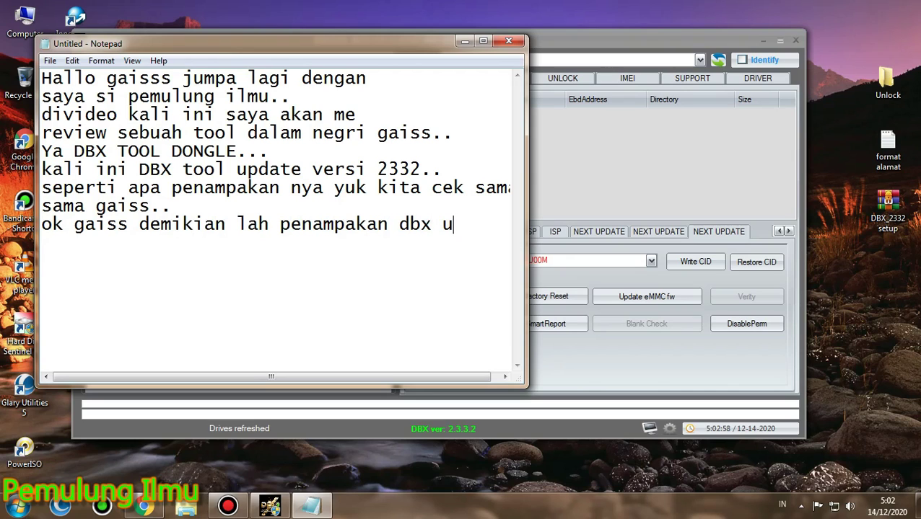
{"action": "type", "text": "pdate te"}
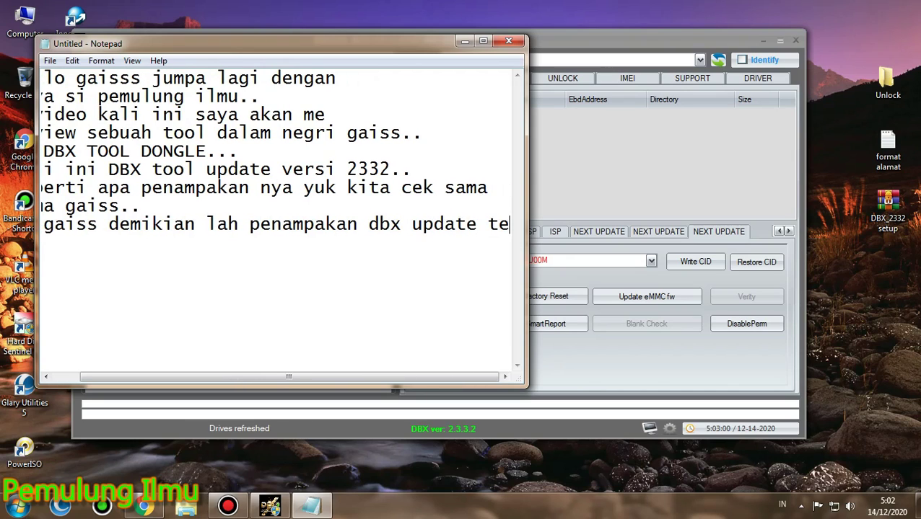
{"action": "key", "text": "BackSpace"}
{"action": "key", "text": "BackSpace"}
{"action": "key", "text": "Return"}
{"action": "type", "text": "terbaru versi 2332..untuk l"}
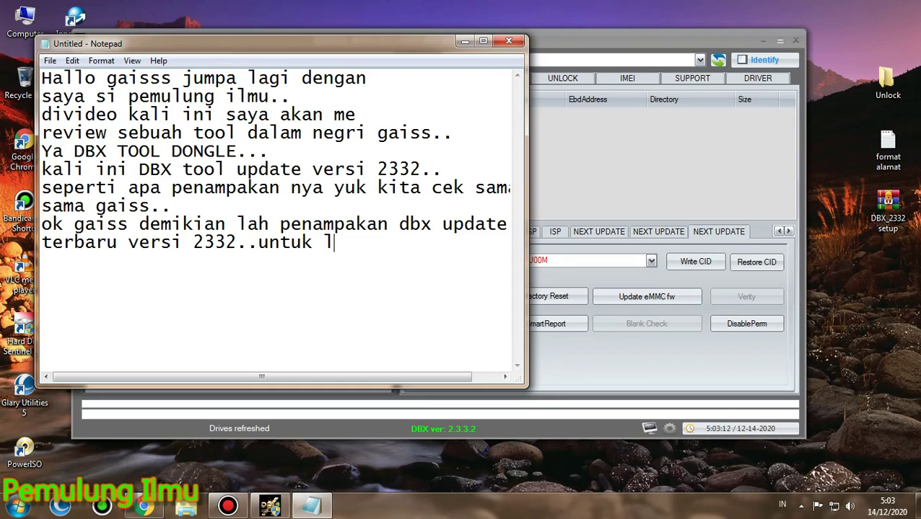
{"action": "type", "text": "ebih jel"}
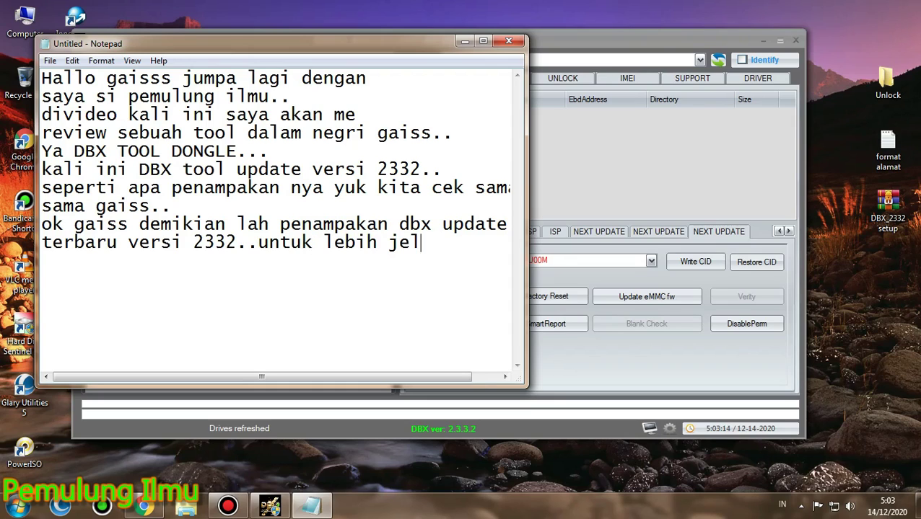
{"action": "type", "text": "as nya"}
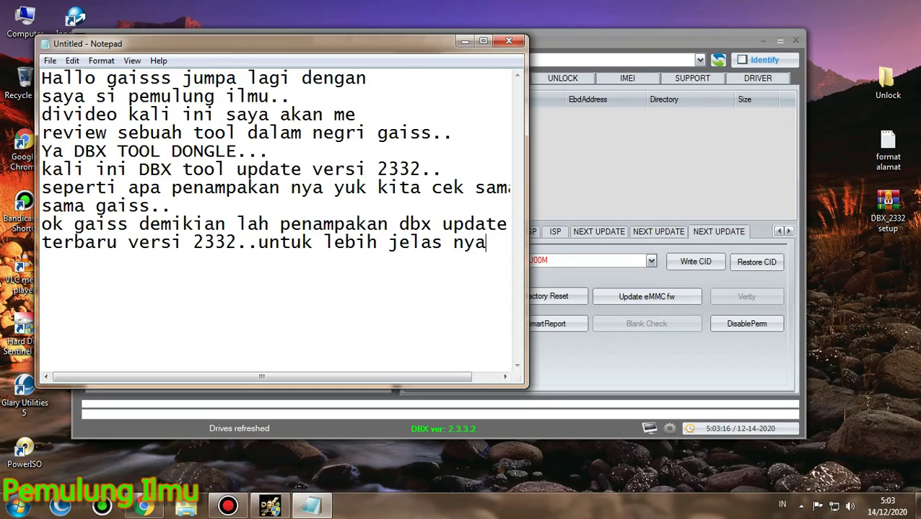
{"action": "key", "text": "Return"}
{"action": "type", "text": "kalian cek aja "}
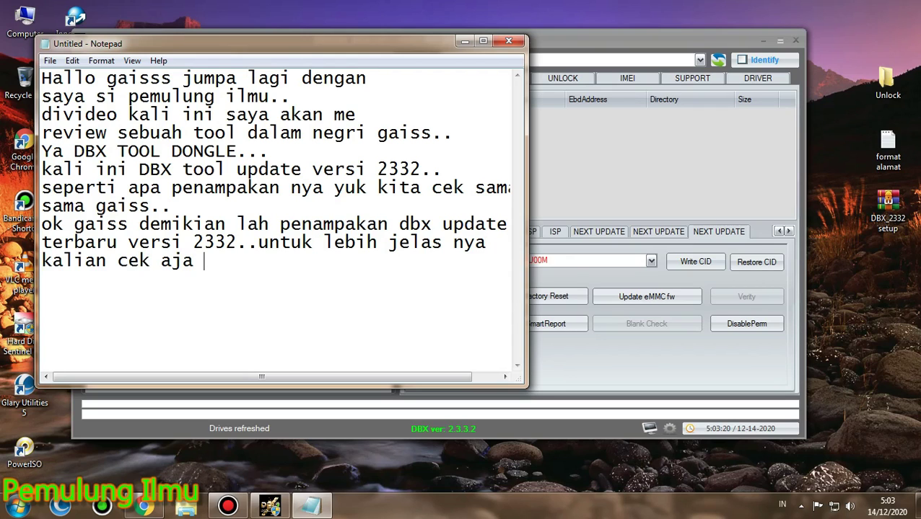
{"action": "type", "text": "sendiri "}
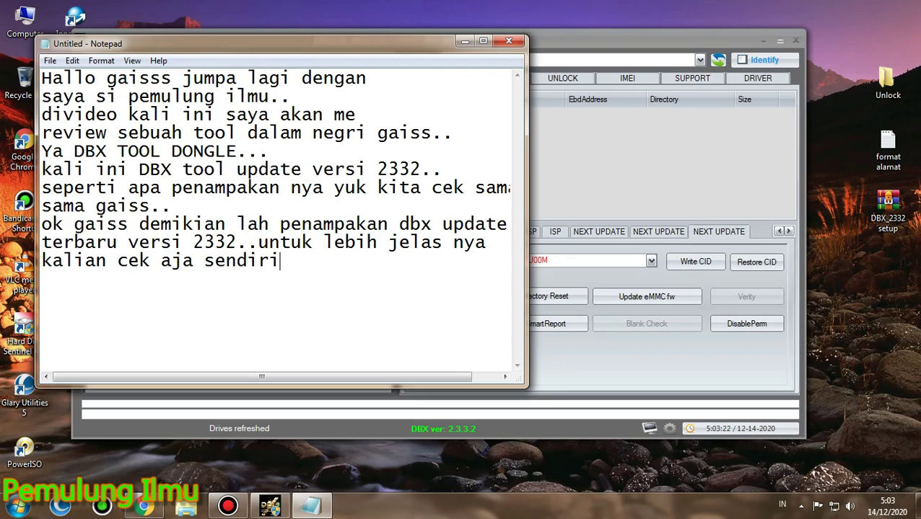
{"action": "type", "text": "ya gai"}
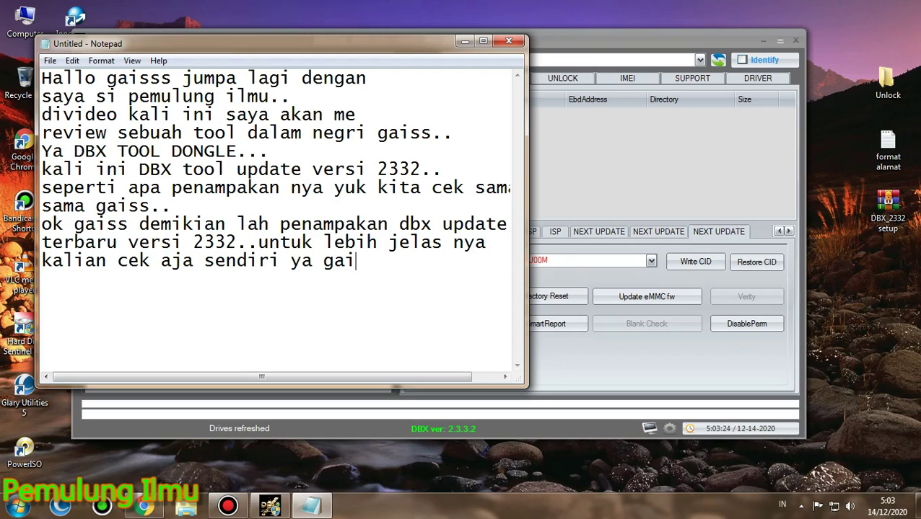
{"action": "type", "text": "ss bag"}
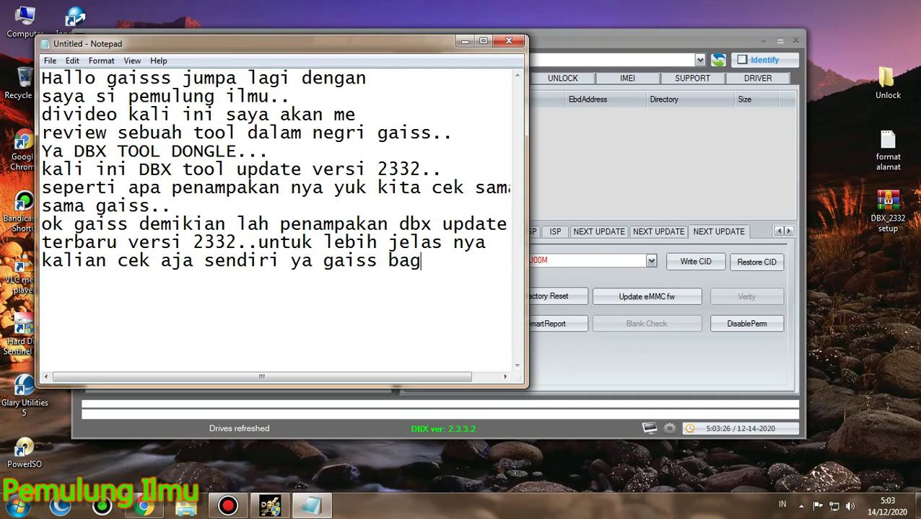
{"action": "type", "text": "i yg punya"}
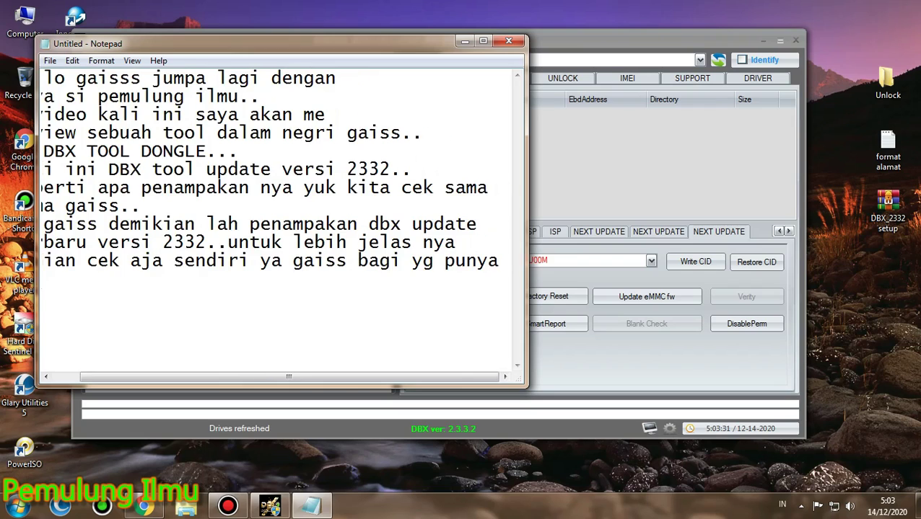
Add 'dongle nya..bagi yg punya ya.. blom punya silahkan dibeli dulu ya gaiss...' and start 'dimana bisa beli nya..'
{"action": "key", "text": "Return"}
{"action": "type", "text": "dongle nya..bagi"}
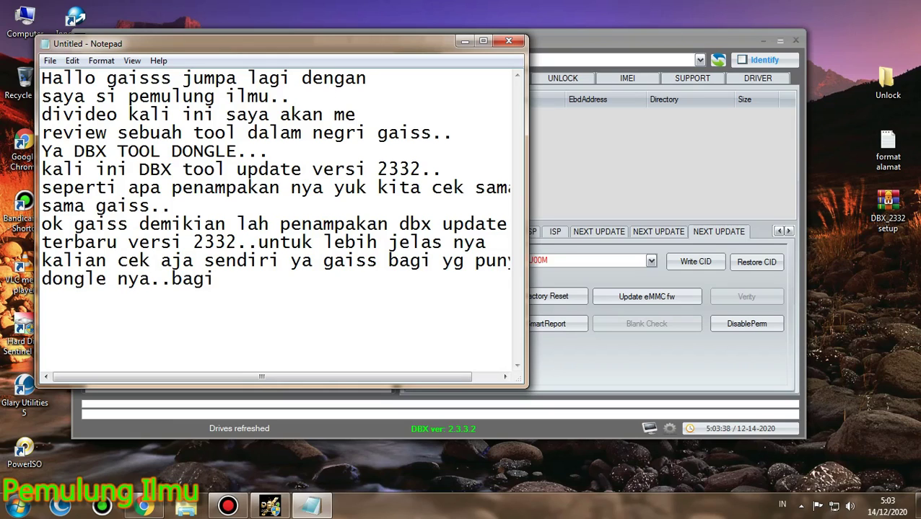
{"action": "key", "text": "BackSpace"}
{"action": "key", "text": "BackSpace"}
{"action": "key", "text": "BackSpace"}
{"action": "type", "text": "bagi y"}
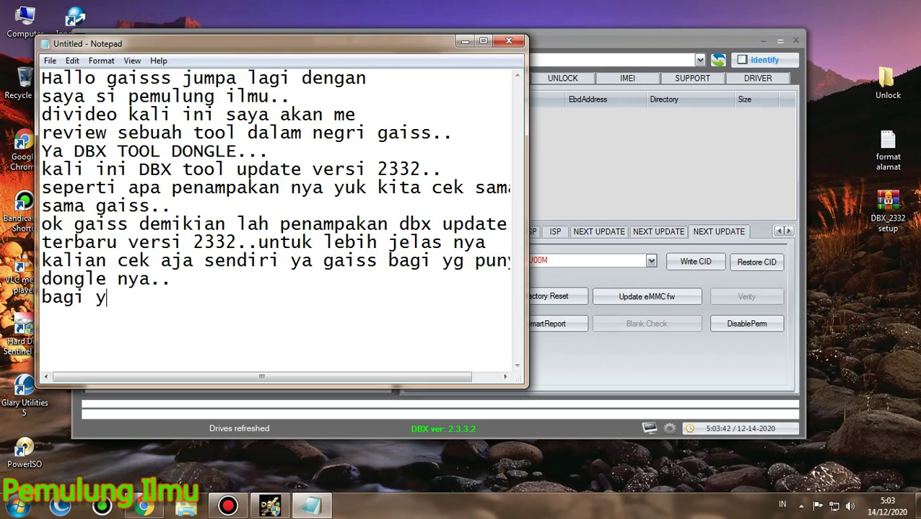
{"action": "type", "text": "g punya ya..  blom p"}
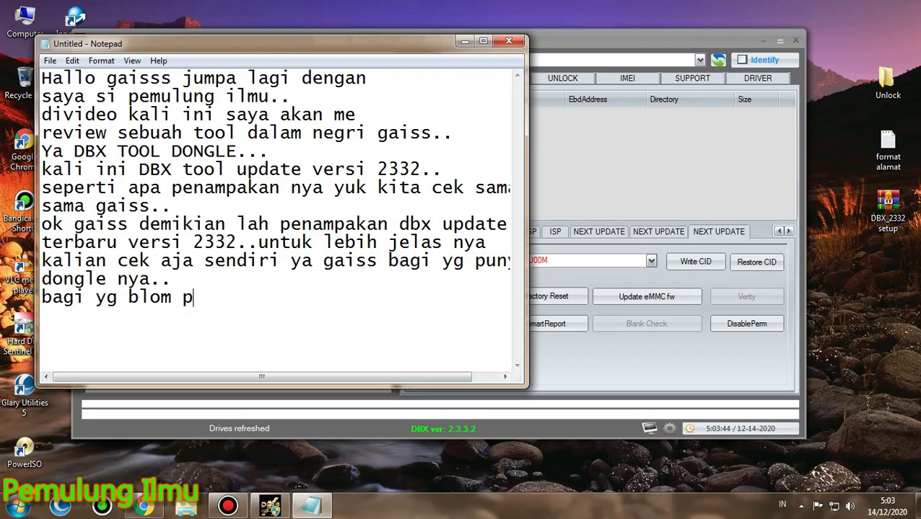
{"action": "type", "text": "unya sila"}
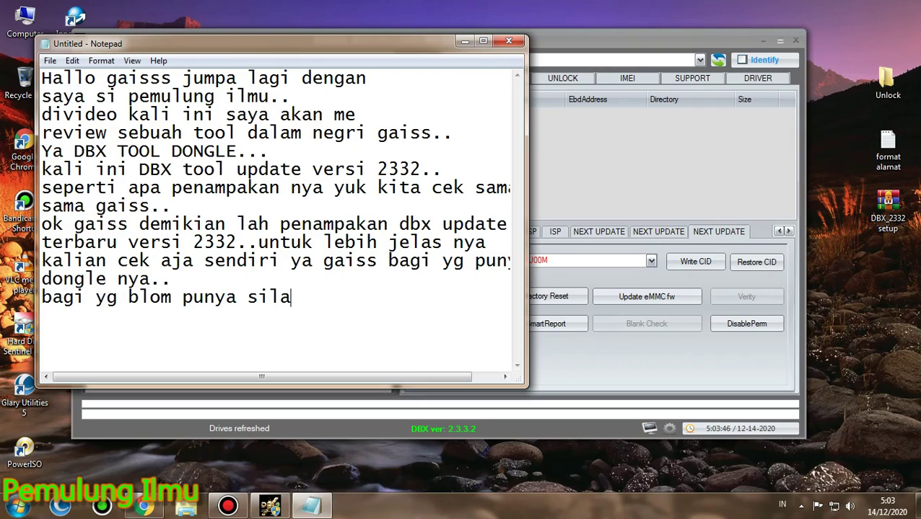
{"action": "type", "text": "hkan di"}
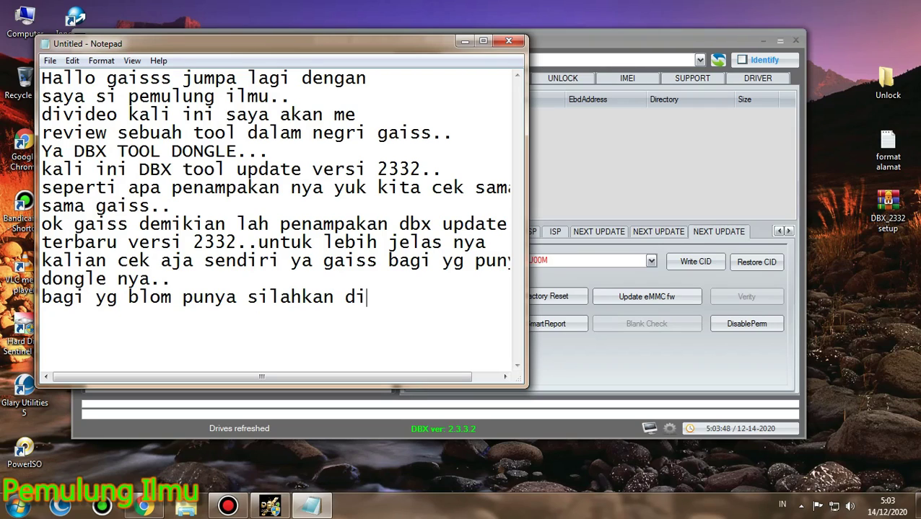
{"action": "type", "text": "beli dulu"}
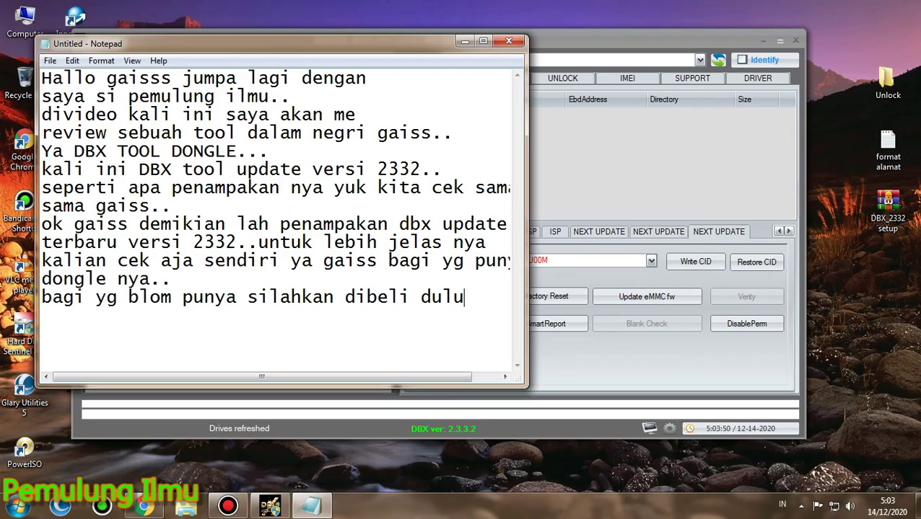
{"action": "type", "text": " ya gaiss..."}
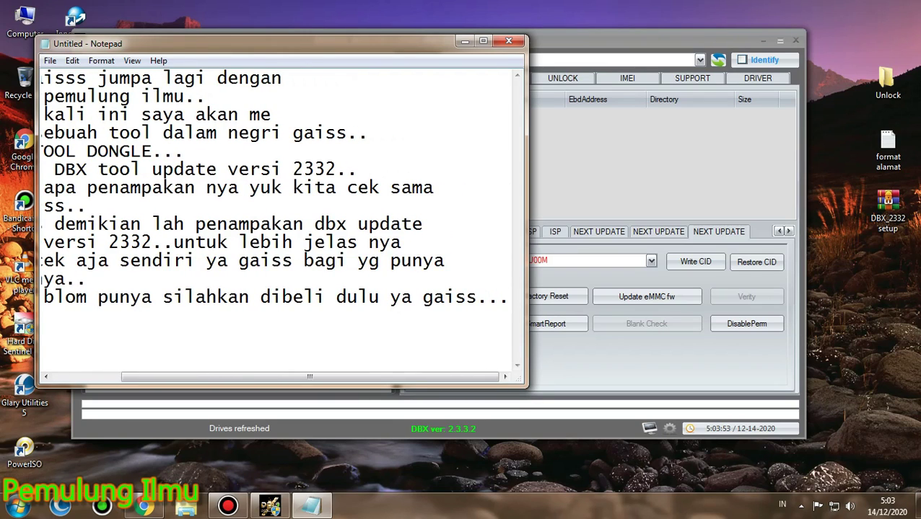
{"action": "key", "text": "Return"}
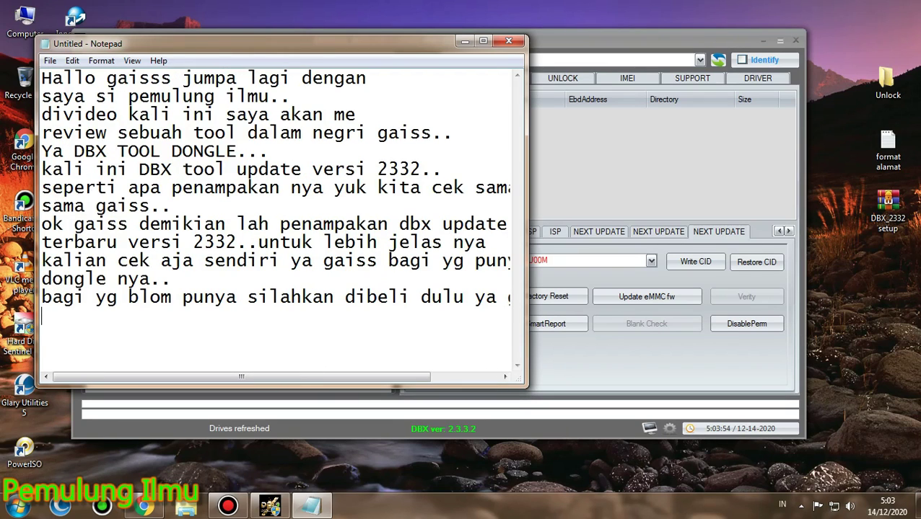
{"action": "type", "text": "dimana bisa beli"}
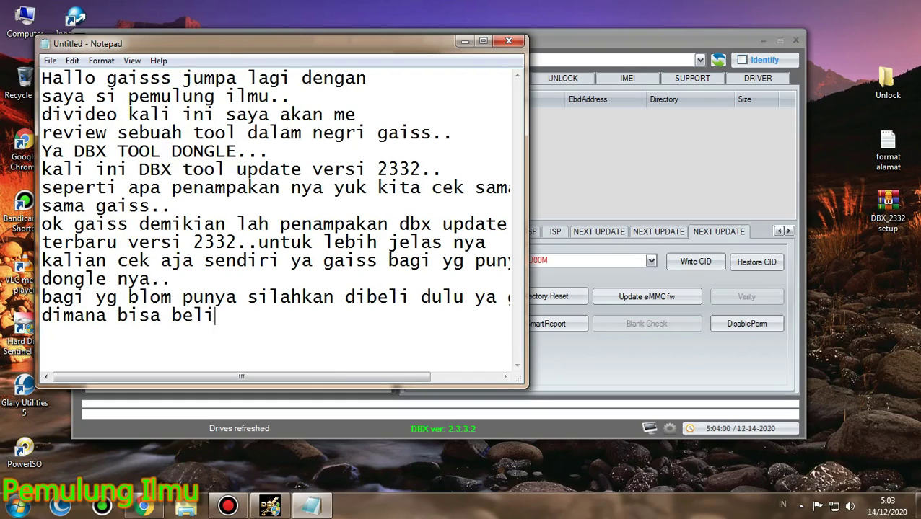
{"action": "type", "text": " nya..nanti saya a"}
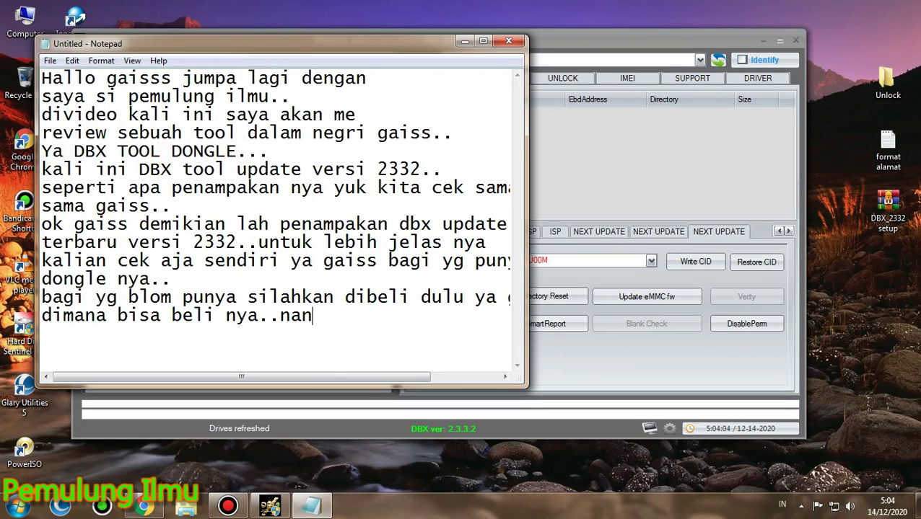